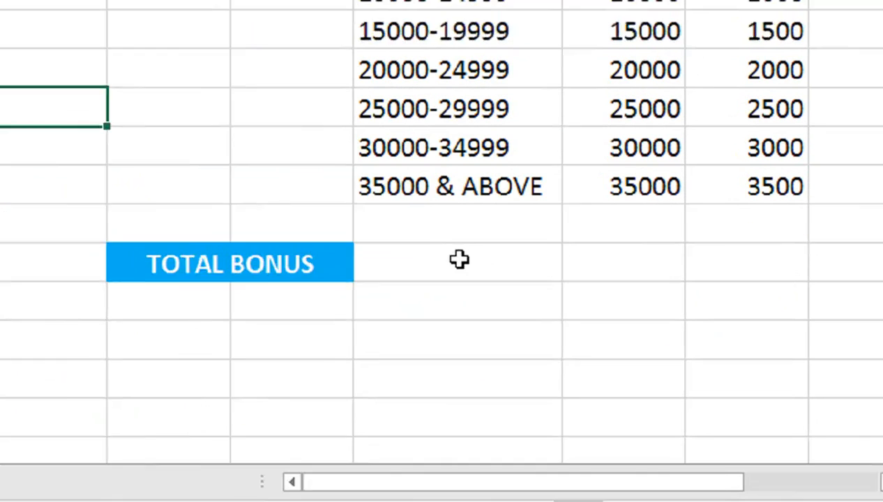
Step: Begin the total bonus formula in H10 with SUM and a nested LOOKUP, using salaries C2:C20 as the lookup values
click(636, 360)
double_click(443, 252)
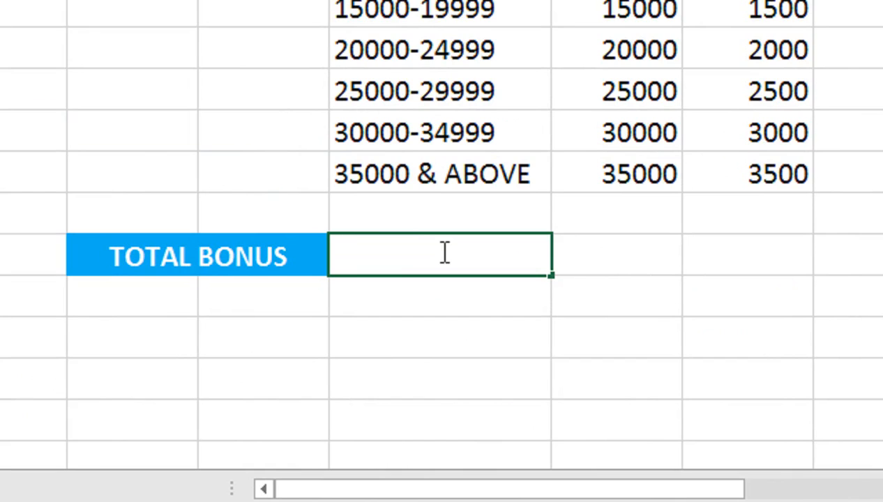
text(=sum)
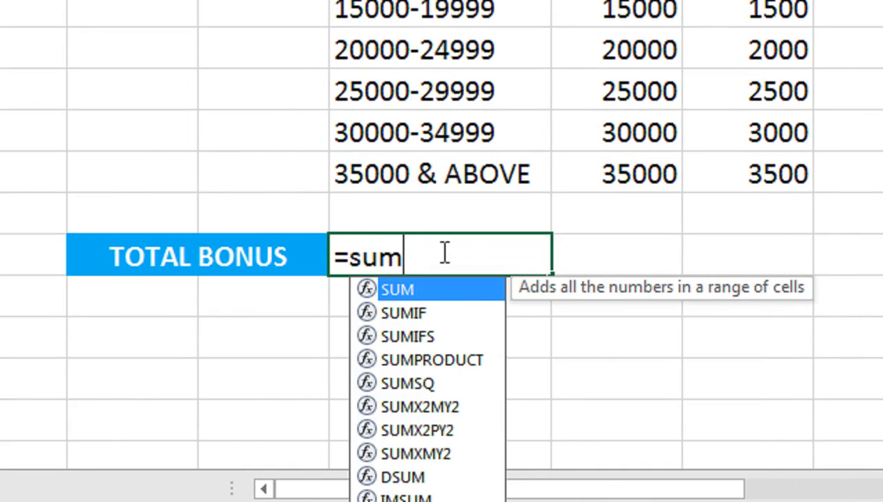
key(Tab)
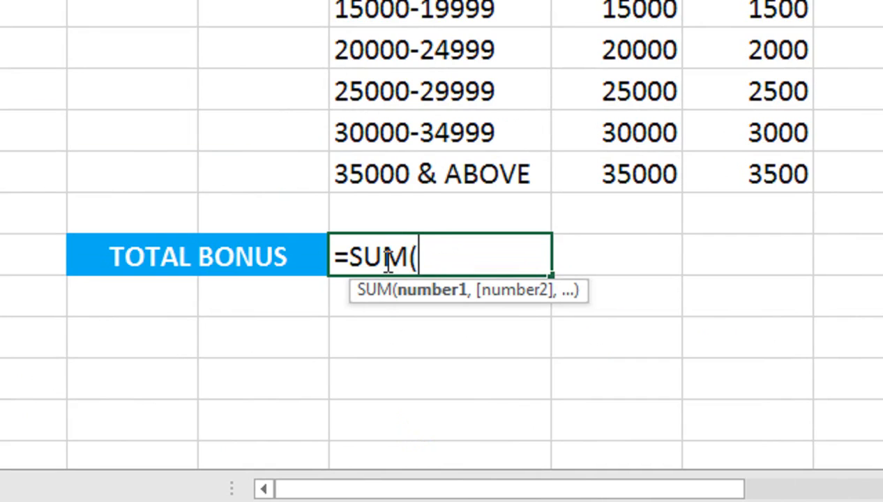
text(look)
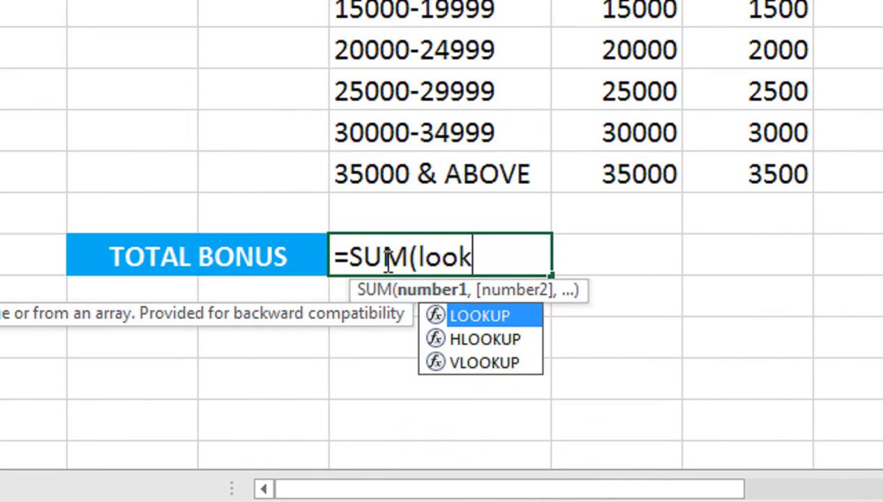
key(Tab)
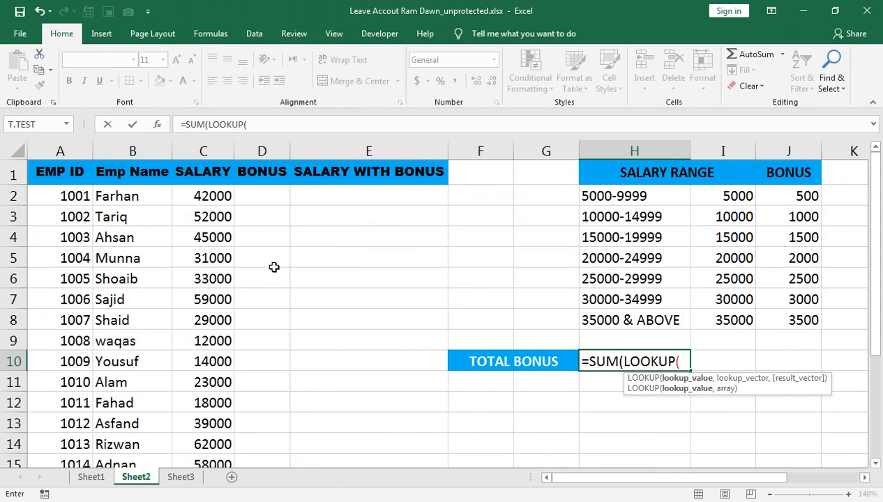
click(207, 200)
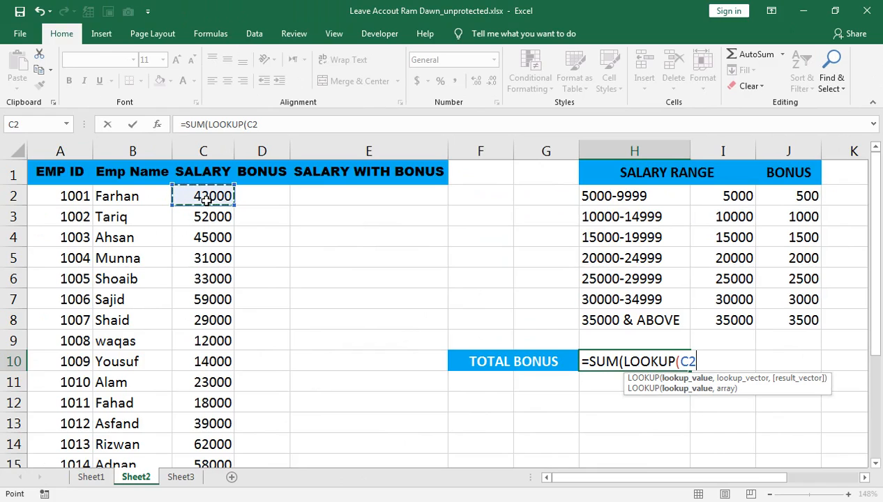
drag(207, 200, 173, 454)
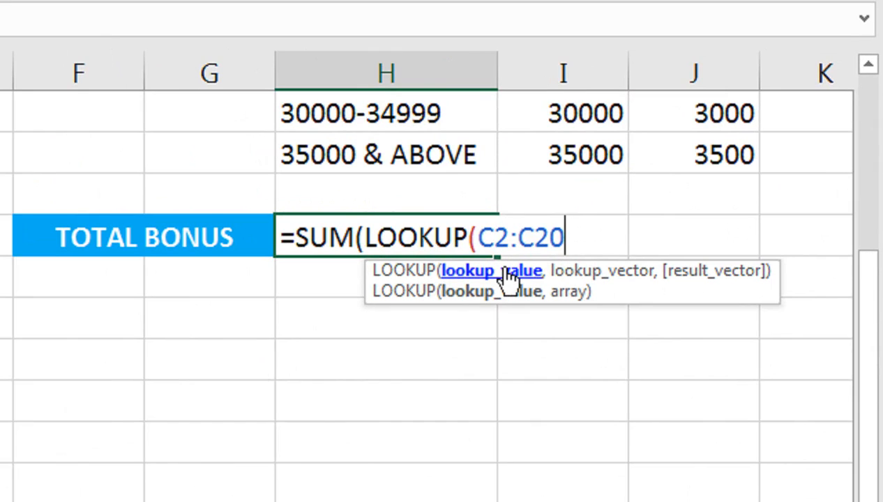
Step: Complete the LOOKUP with lookup vector I2:I8 and result vector J2:J8, and enter the whole SUM as an array formula
text(,)
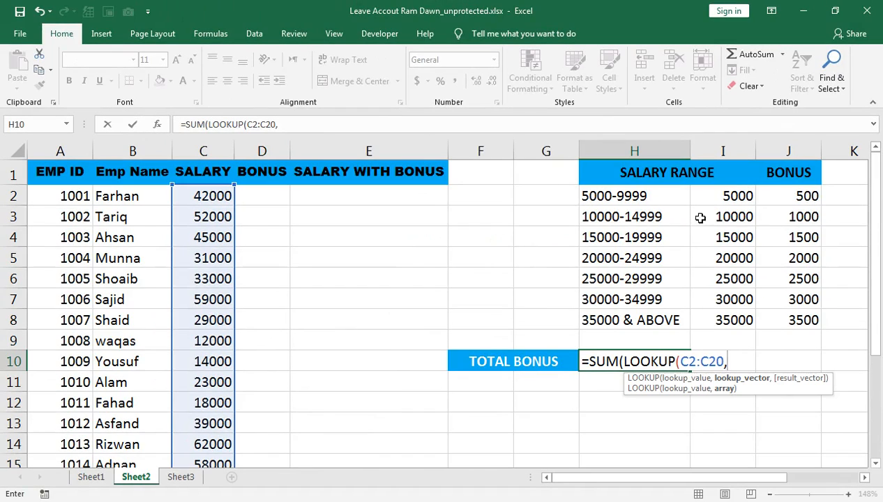
drag(716, 196, 719, 318)
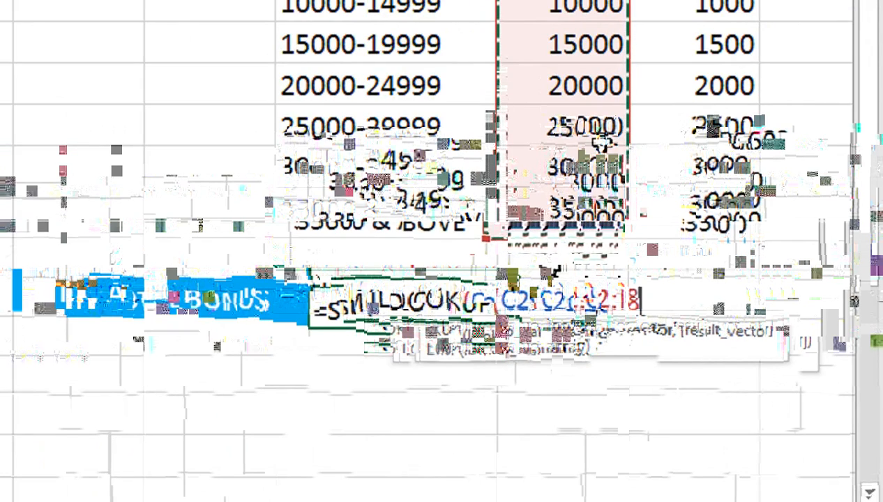
text(,)
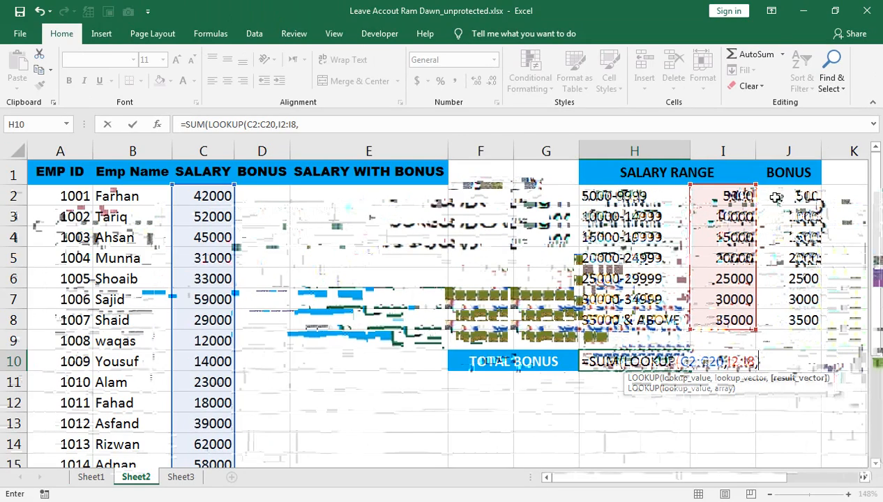
drag(788, 196, 787, 315)
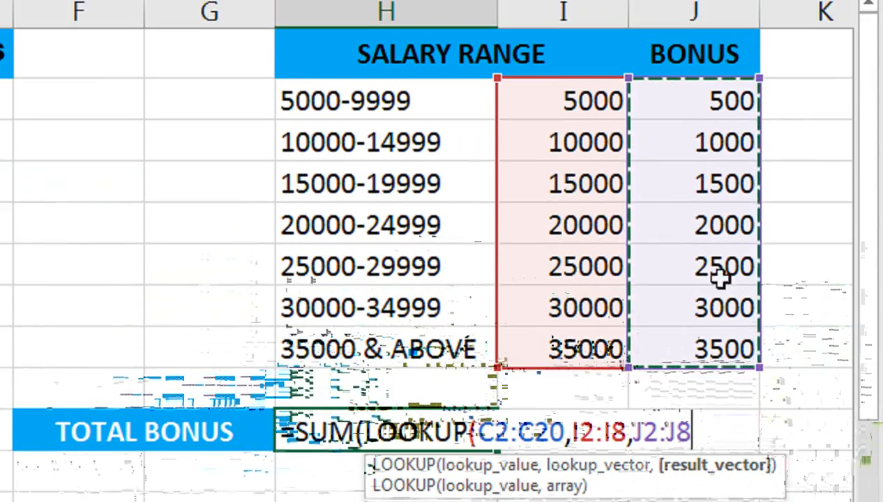
text())
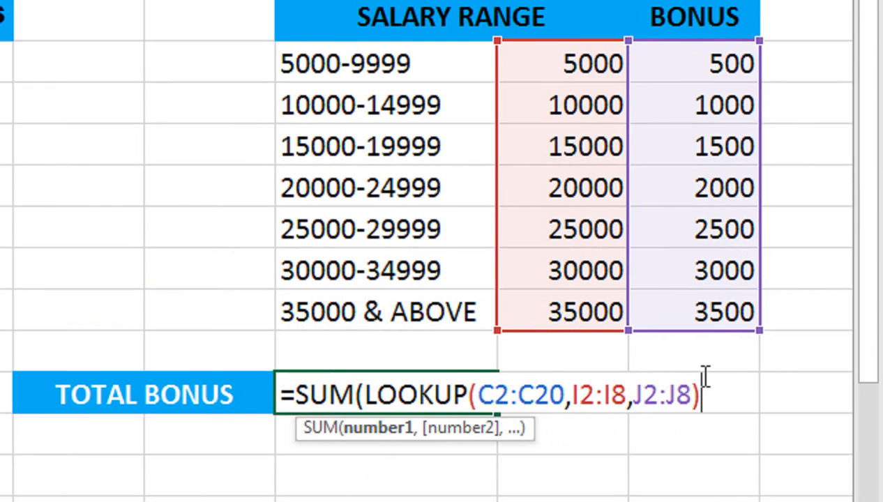
text())
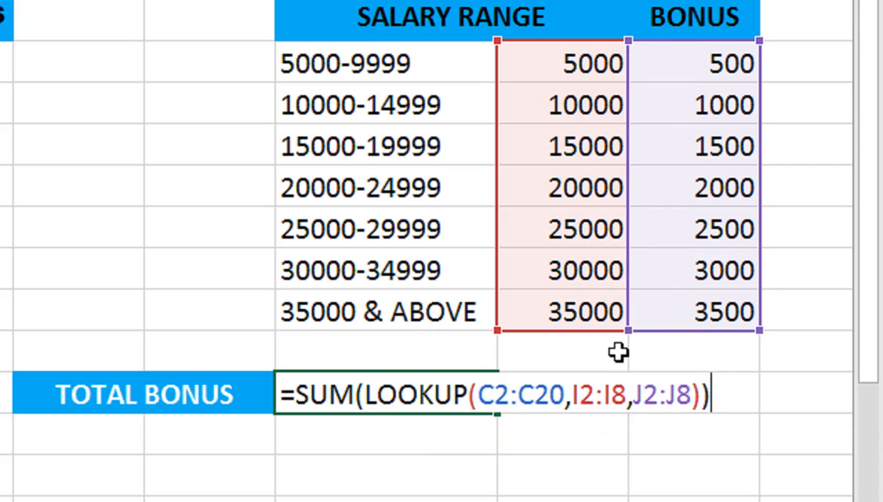
key(ctrl+shift+Return)
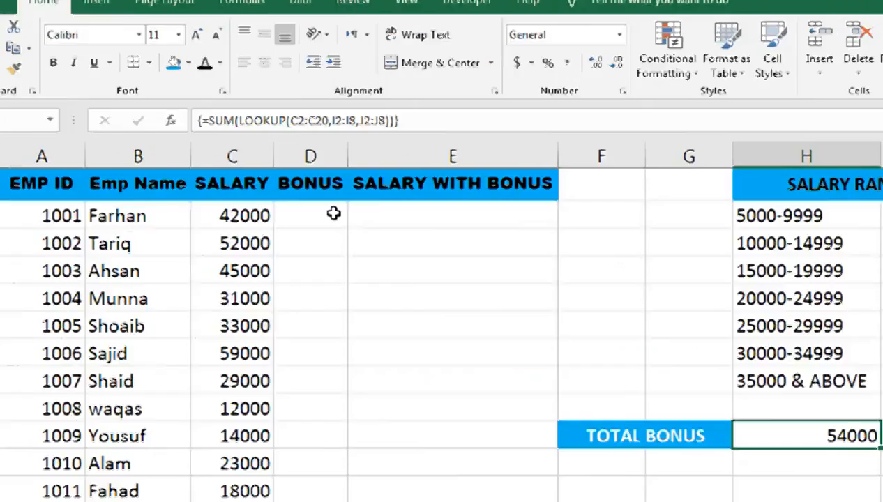
Step: Begin a VLOOKUP in D2 with C2 as the lookup value and the row-locked table array I$2:J$8
click(274, 195)
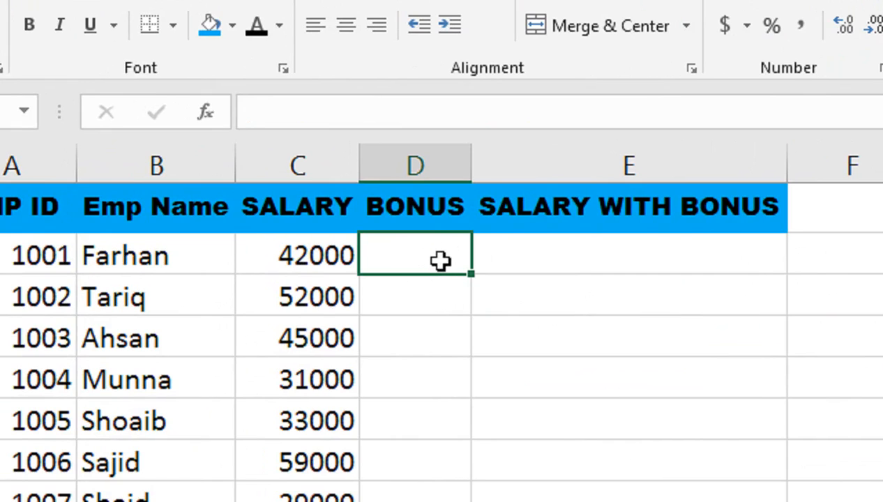
text(=vl)
key(Tab)
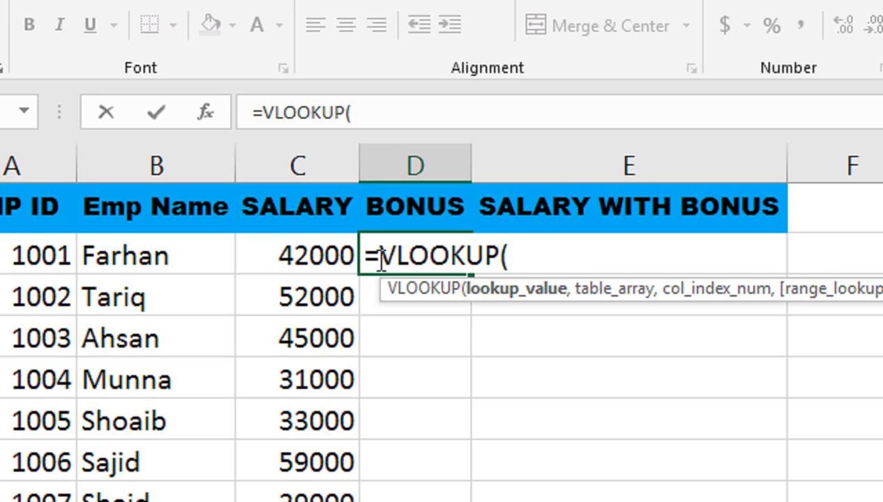
click(343, 256)
text(,)
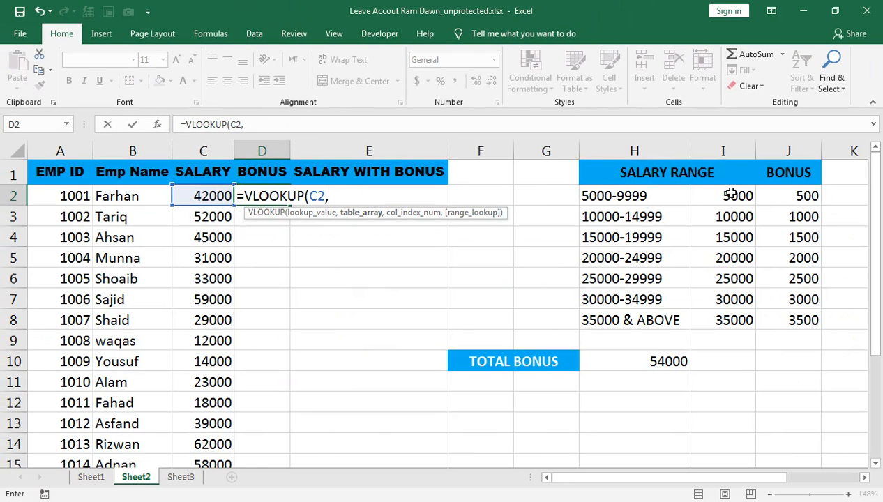
drag(730, 193, 799, 319)
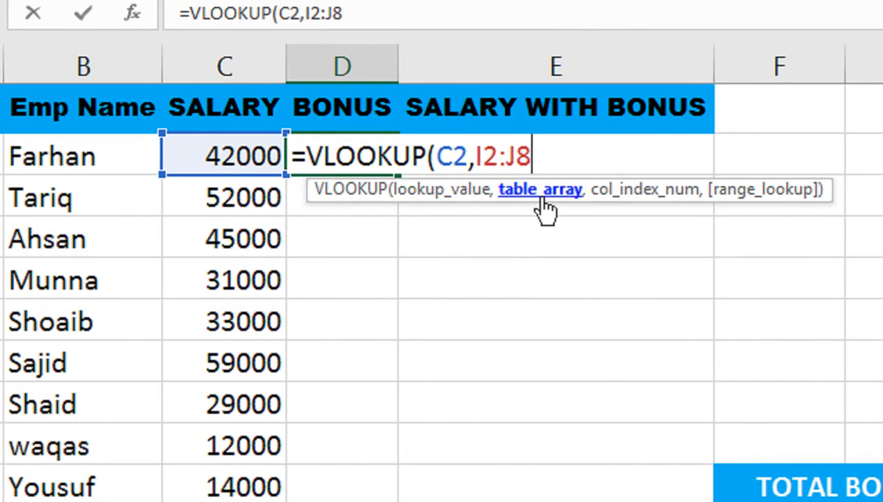
key(F4)
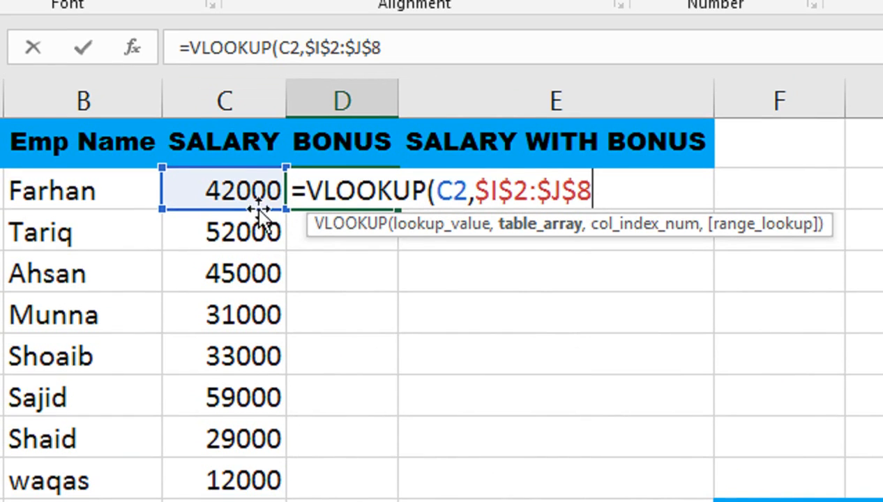
key(F4)
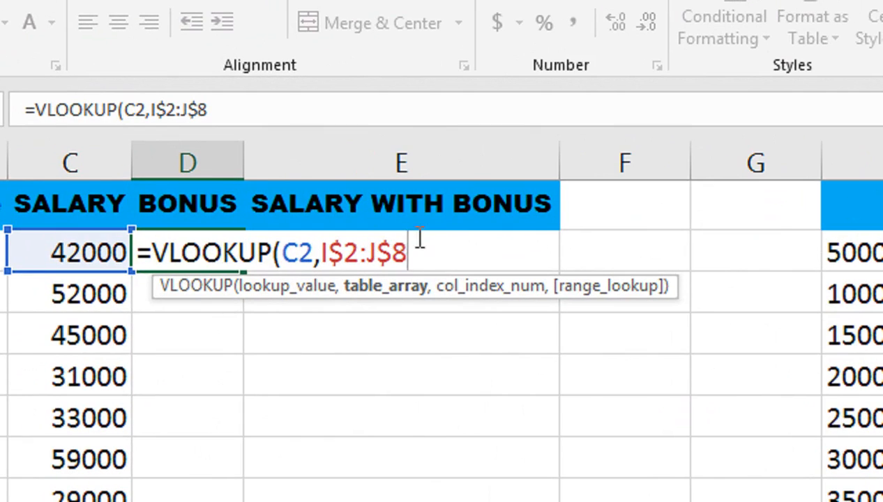
Step: Finish the VLOOKUP with column index 2 and TRUE for approximate match, and fill it down the employees' BONUS column
text(,)
key(Down)
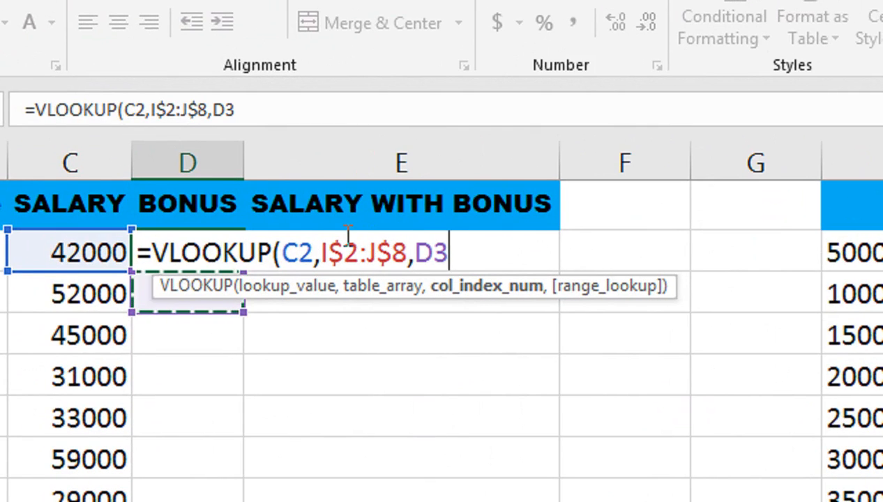
key(BackSpace)
key(BackSpace)
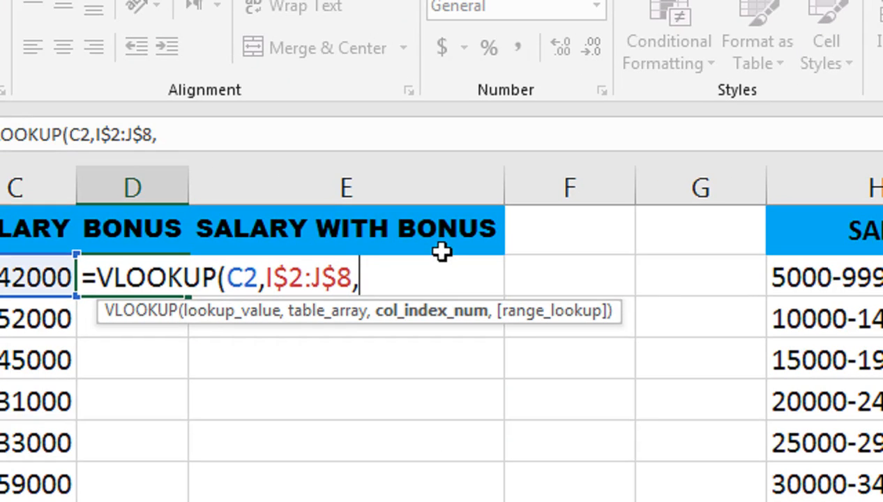
text(2,)
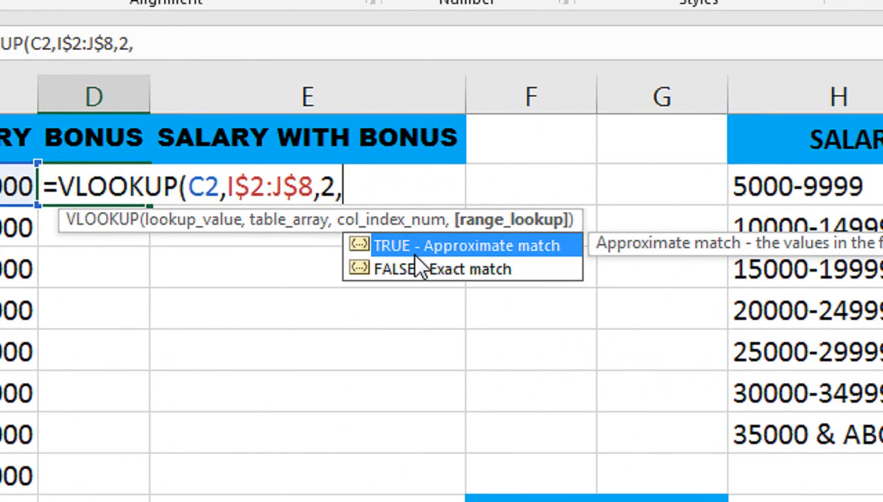
double_click(415, 252)
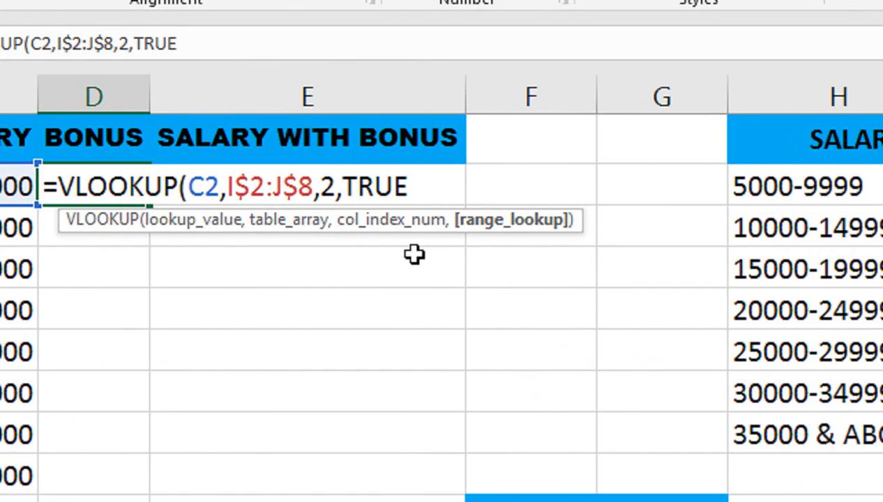
text())
key(Return)
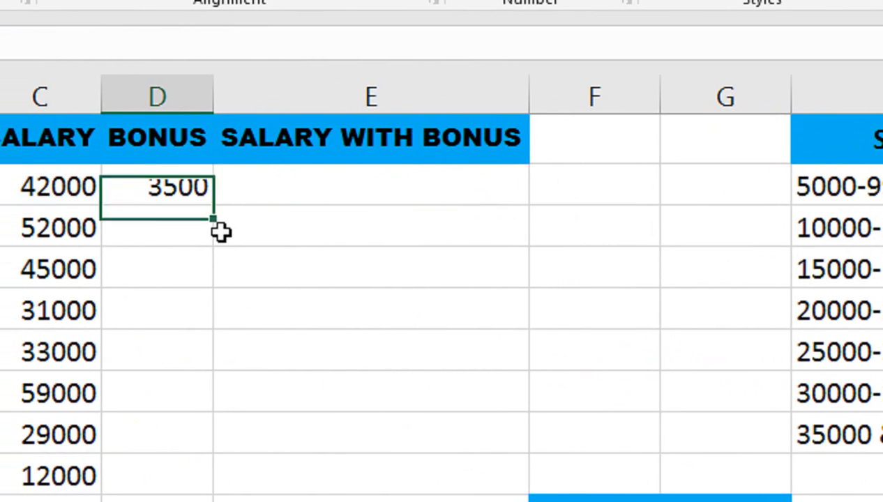
click(150, 188)
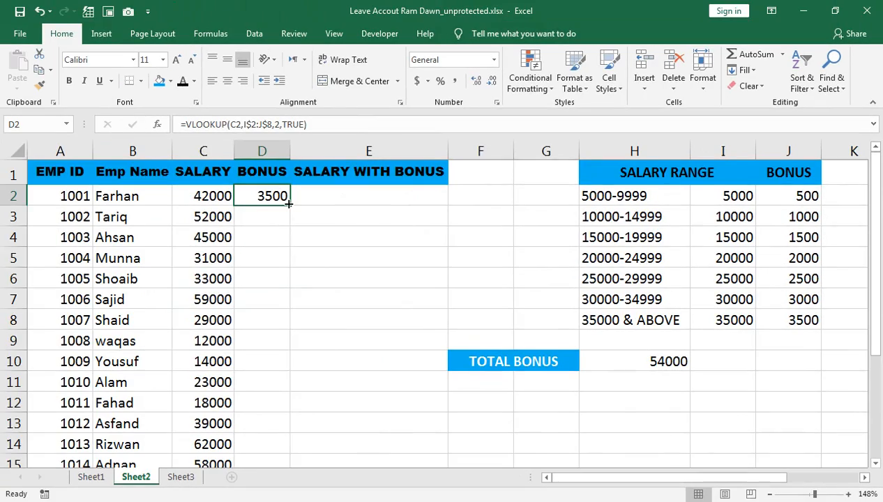
double_click(288, 203)
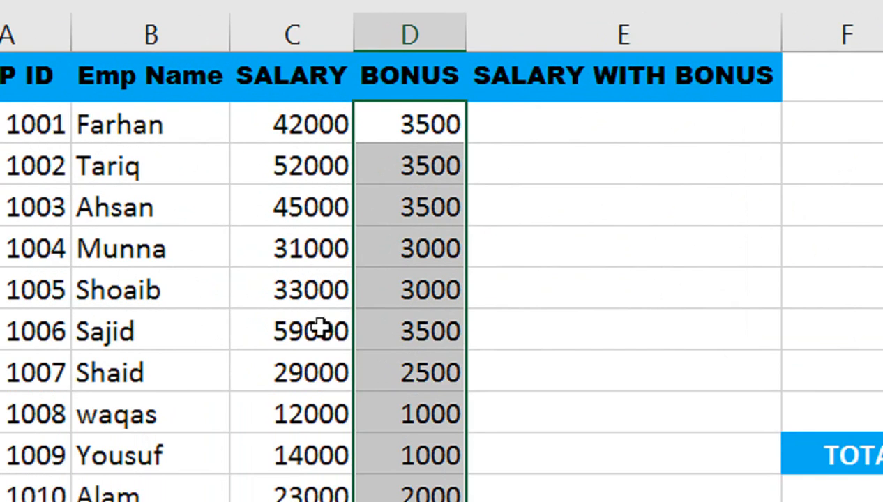
Step: Calculate the first employee's salary with bonus in E2 using the formula =C2+D2
click(545, 139)
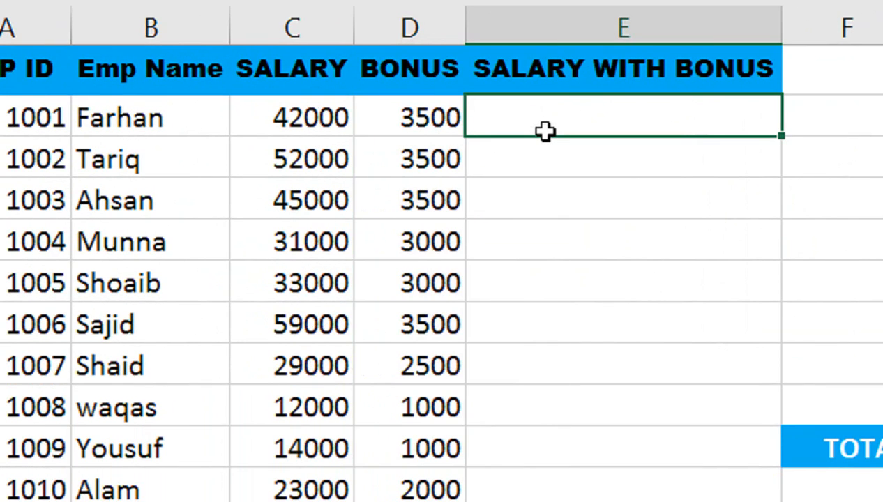
text(=)
key(Left)
key(Left)
text(+)
key(Left)
key(Return)
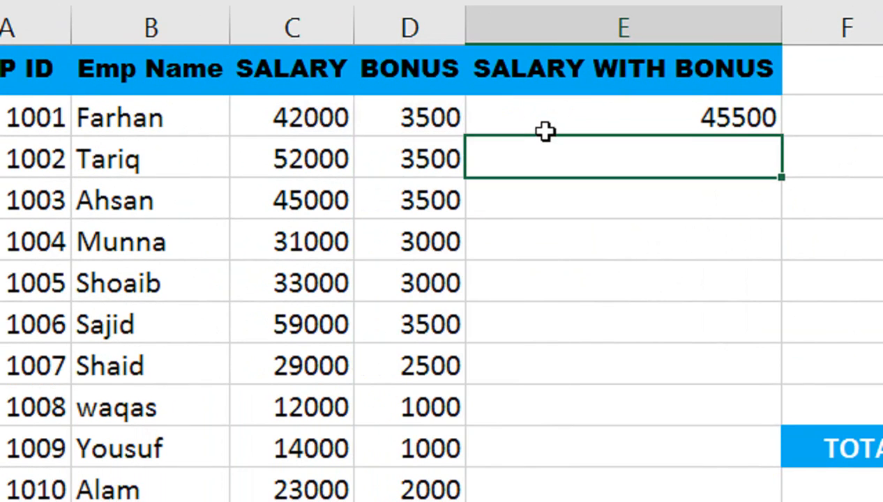
Step: Fill the E2 formula down the SALARY WITH BONUS column and centre its values horizontally
click(516, 141)
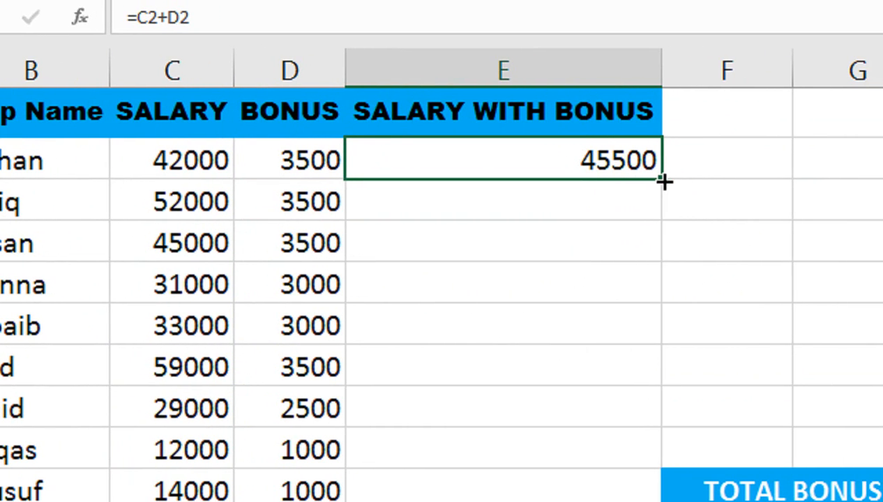
double_click(665, 182)
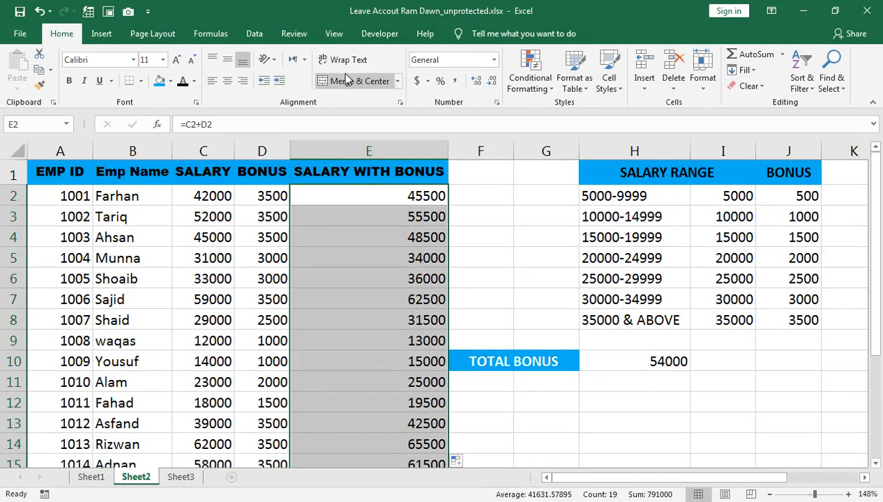
click(228, 81)
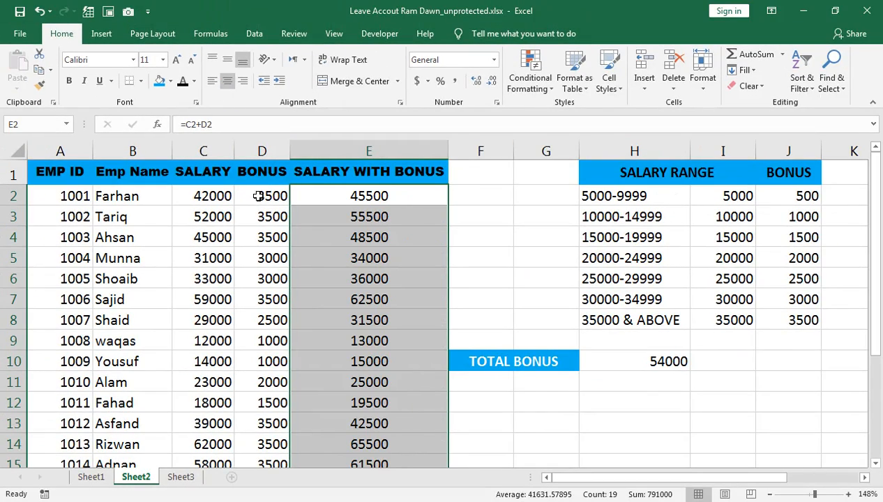
Step: Sum the employees' bonuses in D21 with =SUM(D2:D20) and compare the result with the TOTAL BONUS figure in H10
scroll(258, 304, down, 2)
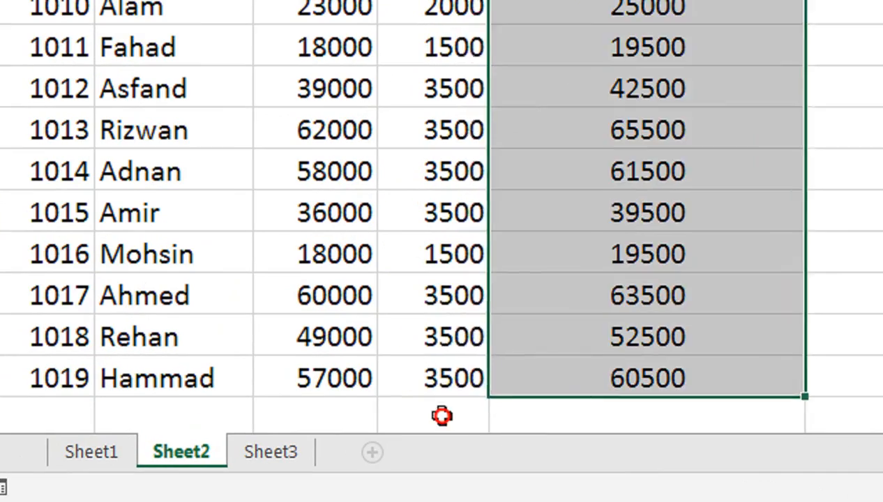
click(442, 411)
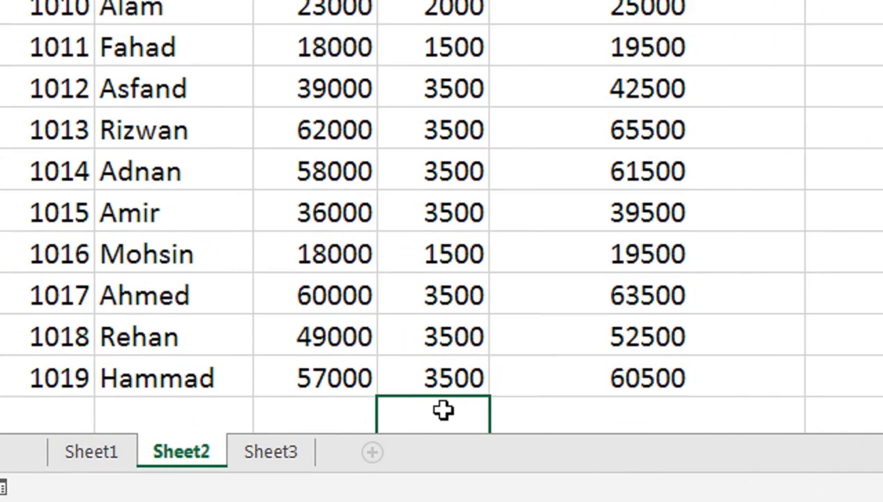
key(alt+equal)
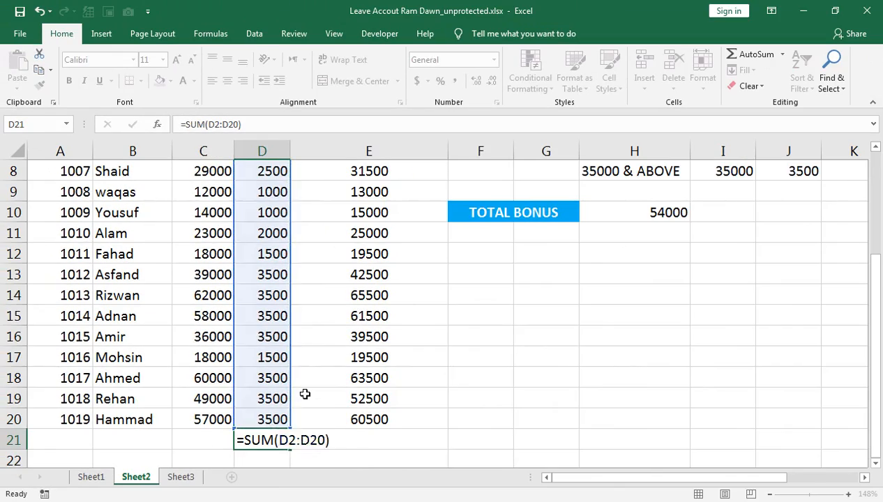
key(Return)
scroll(299, 407, up, 1)
scroll(265, 453, down, 1)
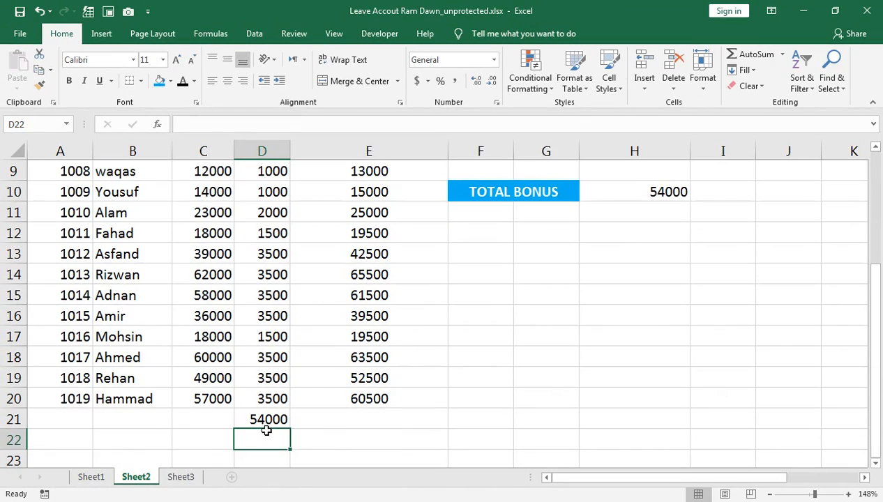
click(262, 419)
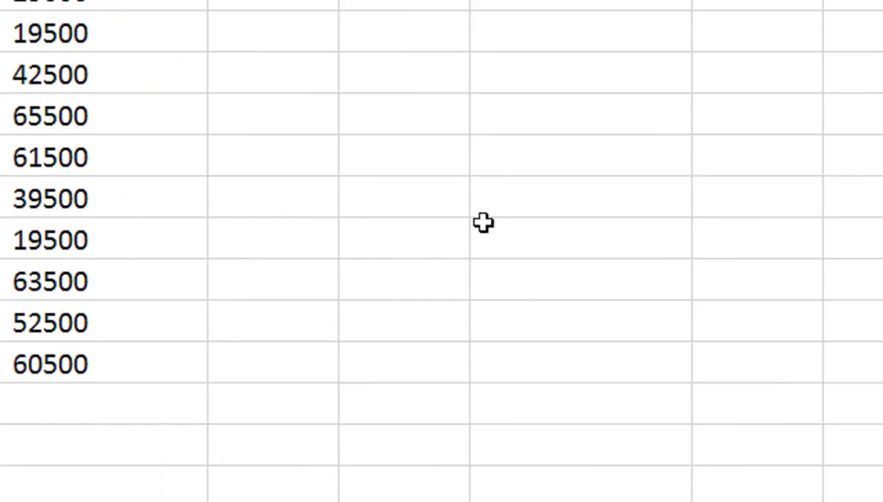
scroll(585, 328, up, 2)
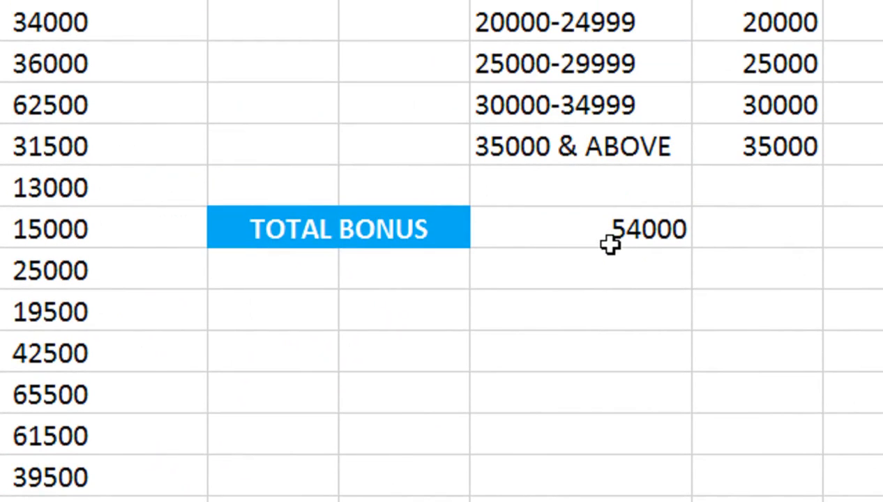
scroll(594, 315, up, 1)
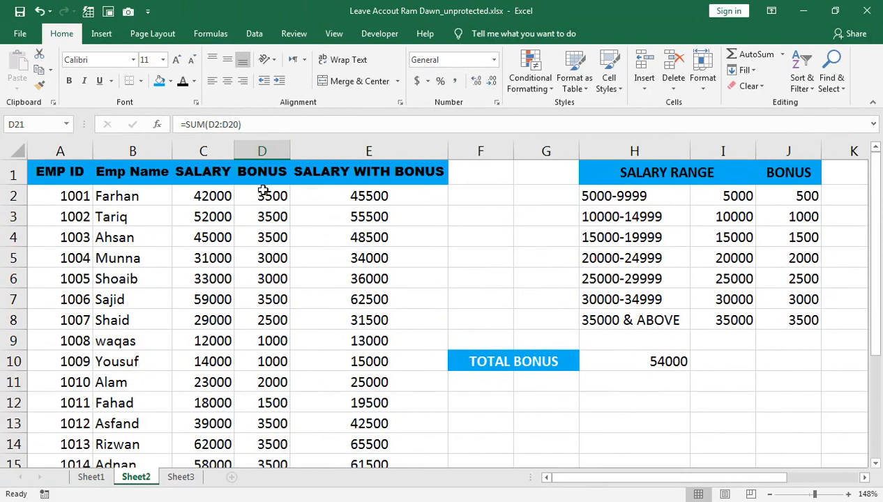
Step: Insert a blank column between BONUS and SALARY WITH BONUS and select its first data cell, E2
click(316, 151)
right_click(315, 152)
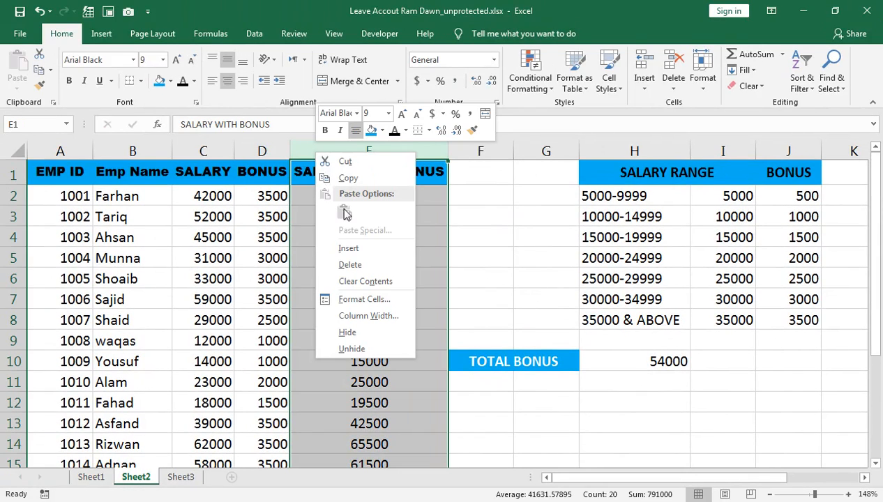
click(346, 249)
click(307, 180)
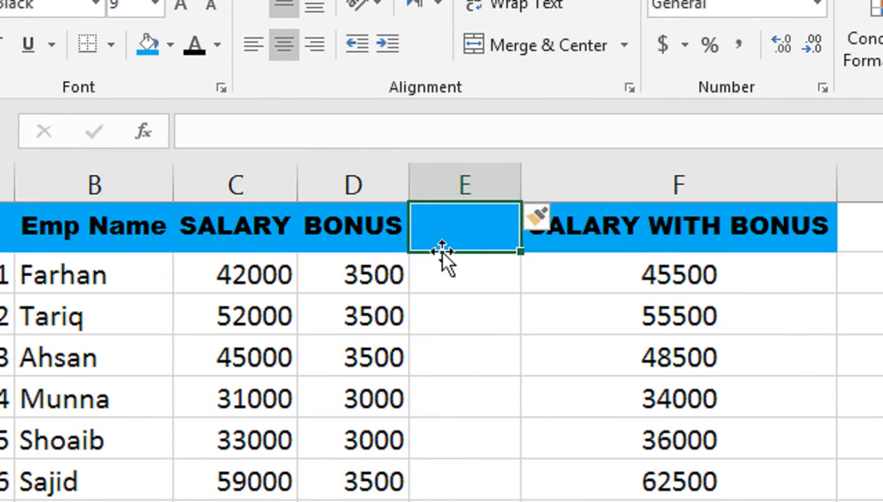
key(Down)
text(=lok)
key(Right)
key(Left)
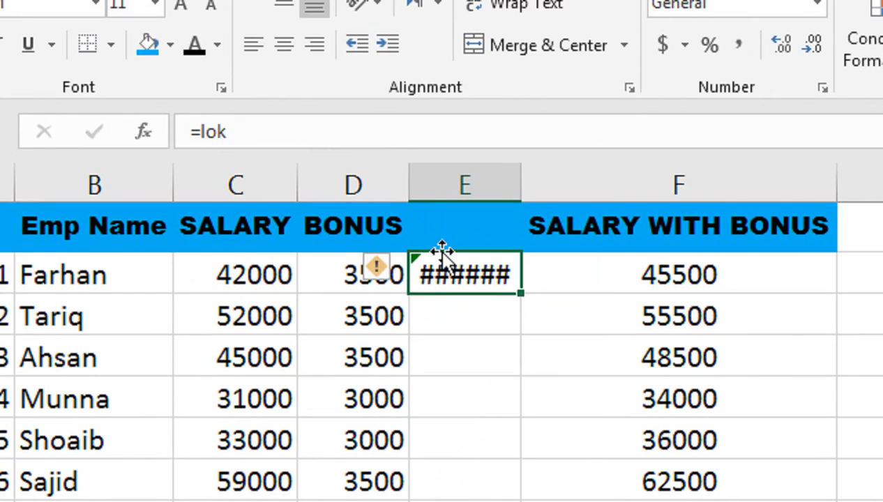
text(=look)
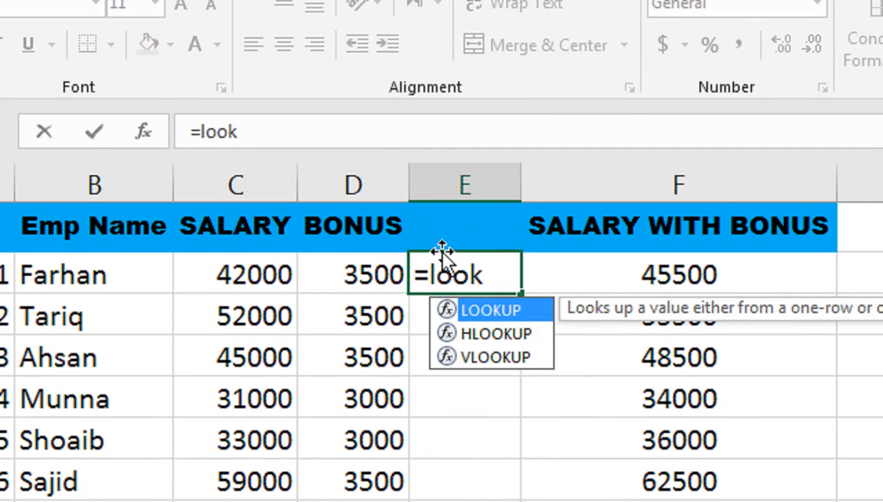
key(Escape)
key(Right)
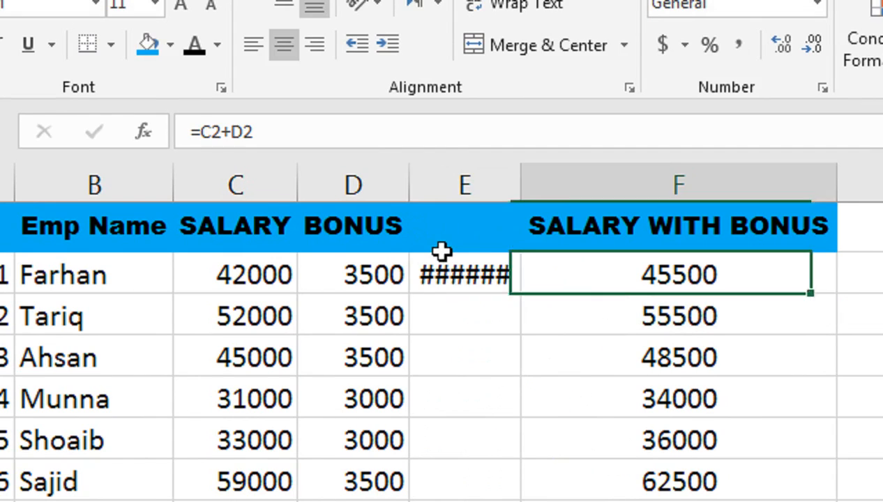
key(Left)
Step: Begin a LOOKUP in E2 with C2 as the lookup value and the absolute lookup vector $J$2:$J$8
text(=LOOK)
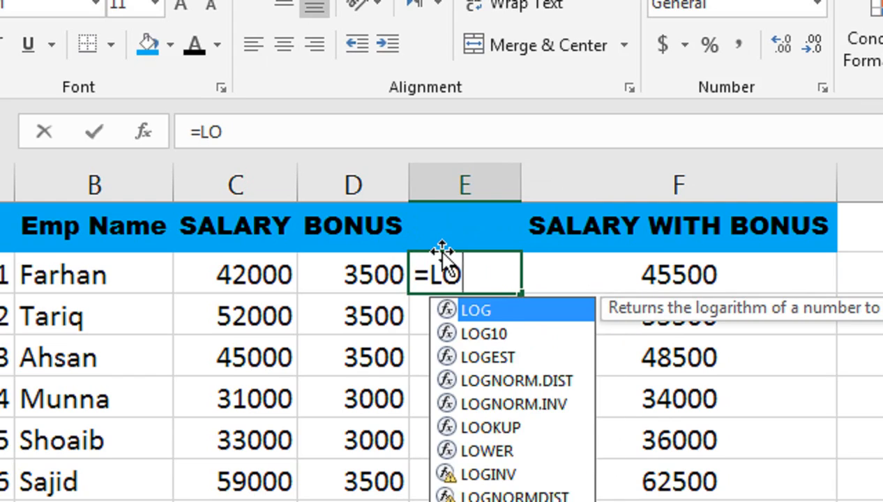
key(Tab)
key(Left)
key(Left)
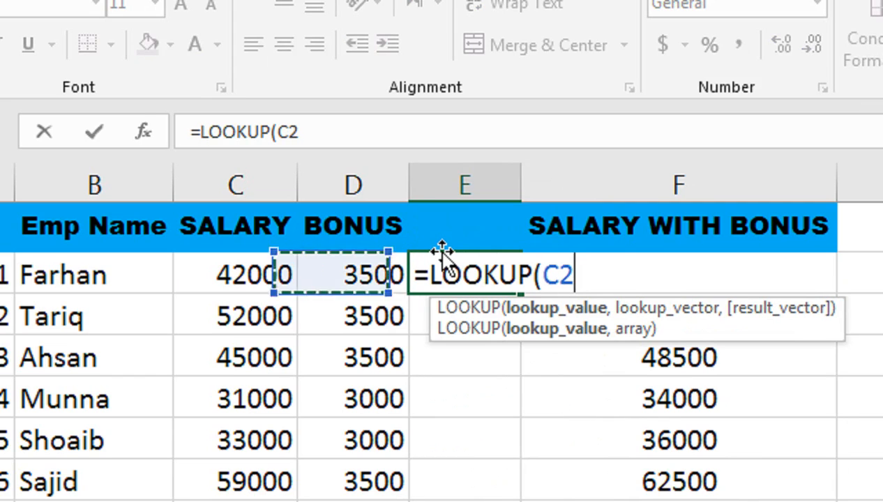
text(,)
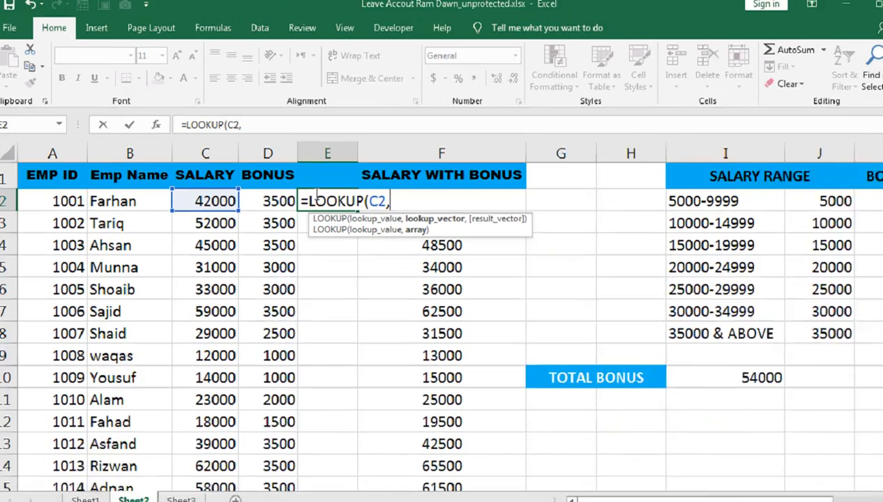
click(753, 196)
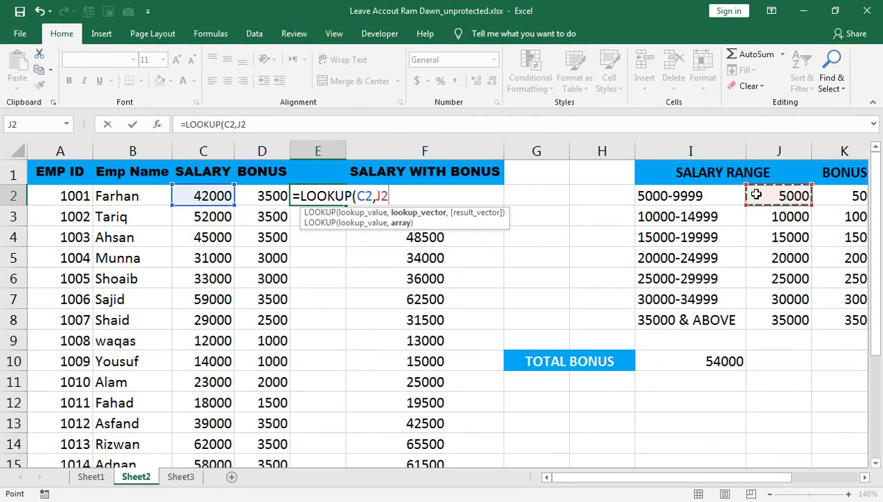
key(ctrl+shift+Down)
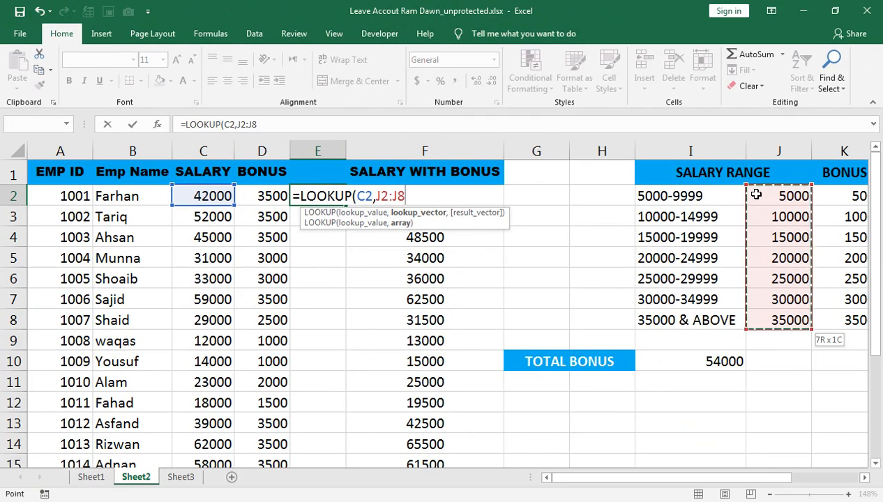
key(F4)
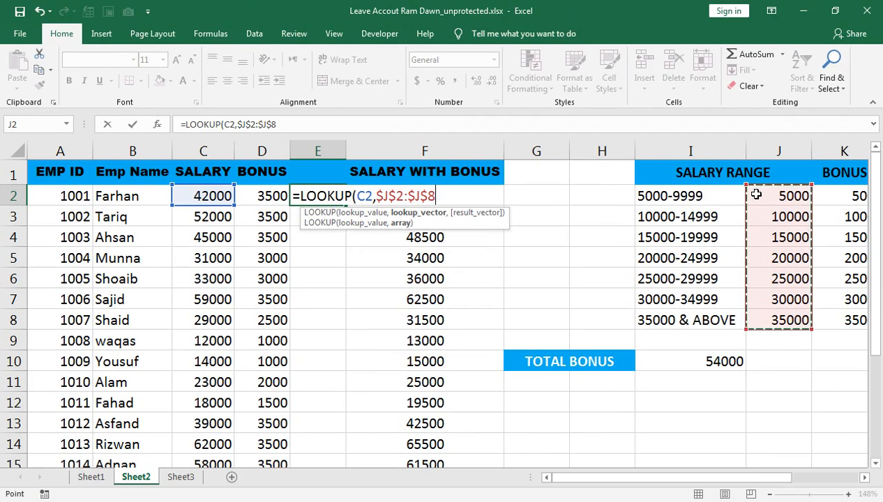
Step: Complete the LOOKUP with the absolute result vector $K$2:$K$8 and fill it down column E for all employees
text(,)
click(855, 196)
key(ctrl+shift+Down)
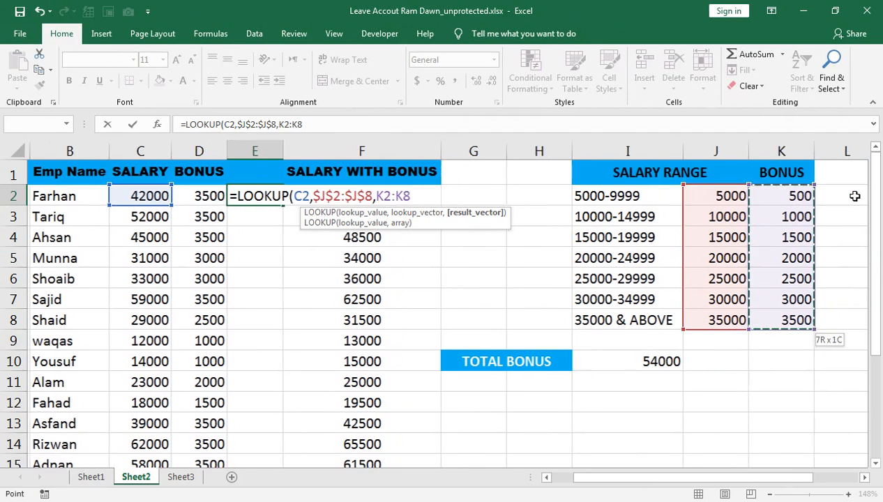
key(F4)
text())
key(Return)
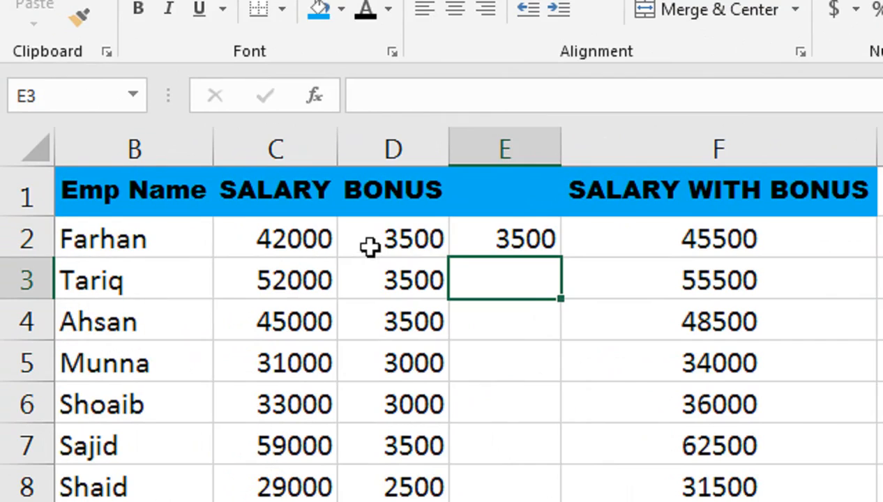
click(248, 194)
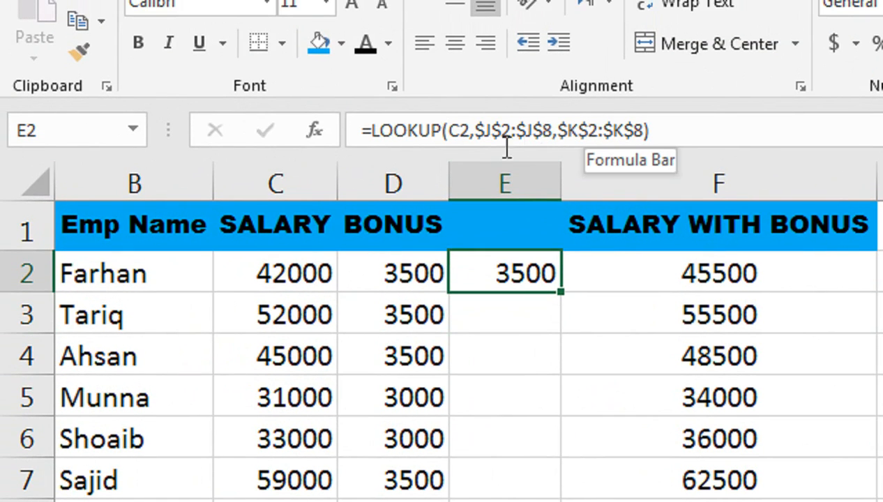
double_click(561, 291)
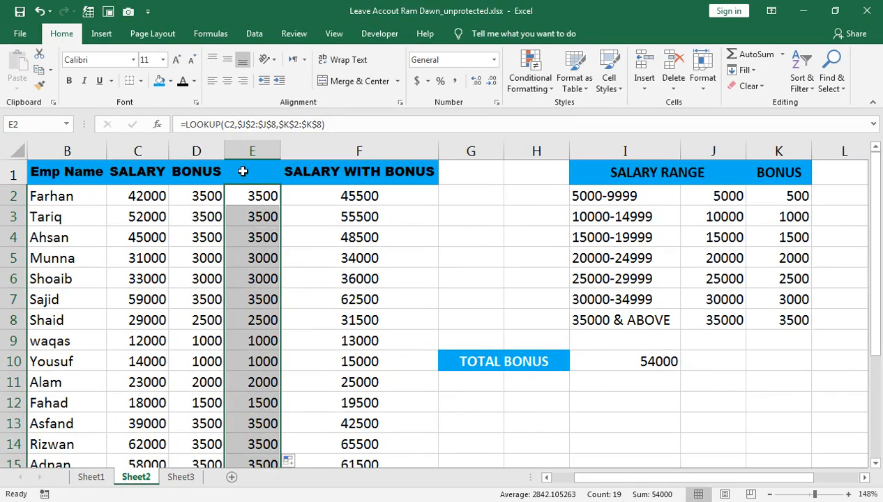
Step: Insert another blank column directly before SALARY WITH BONUS, after the LOOKUP results, and select F2
click(241, 172)
right_click(304, 154)
click(333, 248)
click(310, 201)
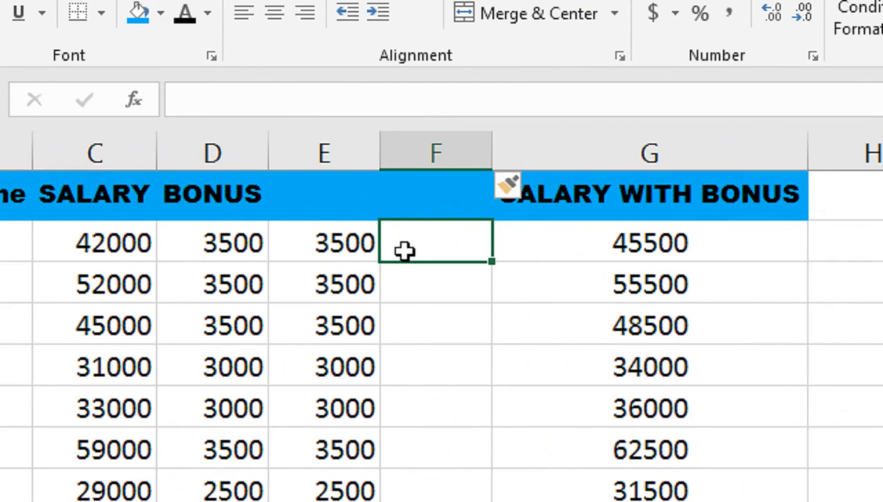
Step: Begin an IFS formula in F2 whose first condition, C2<5000, returns 500
text(=IFS)
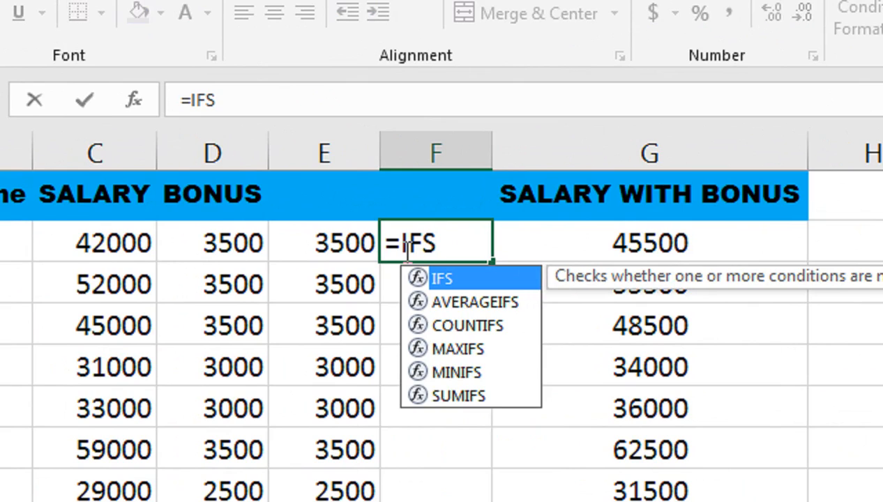
key(Escape)
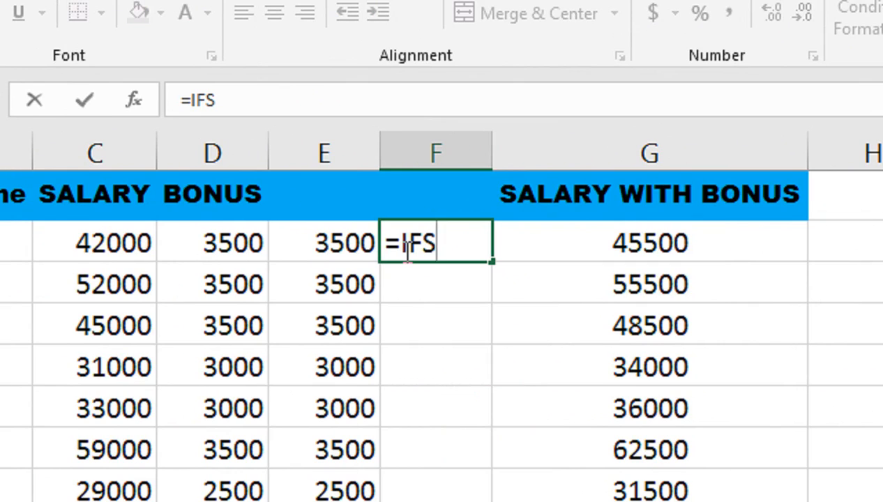
text(()
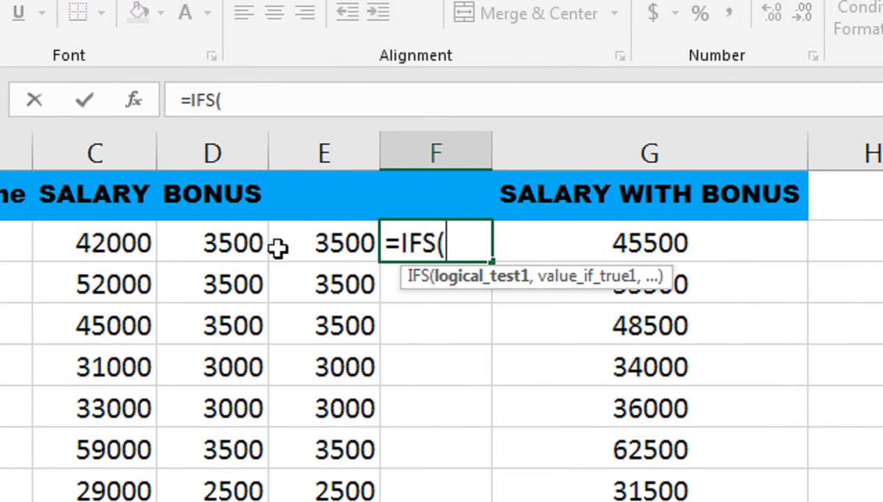
click(141, 241)
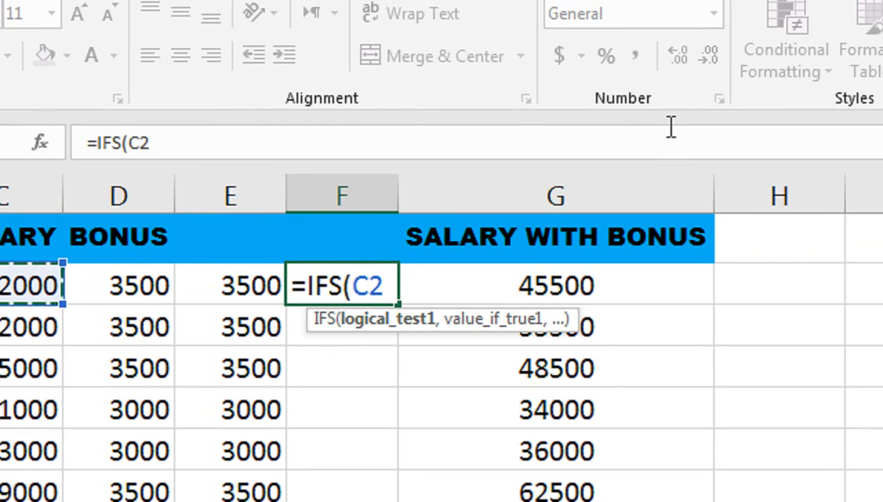
text(<5)
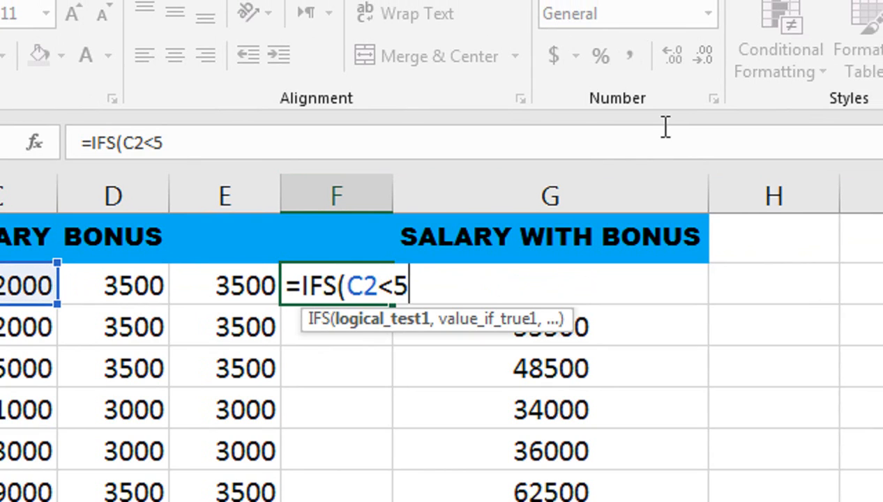
text(000,500)
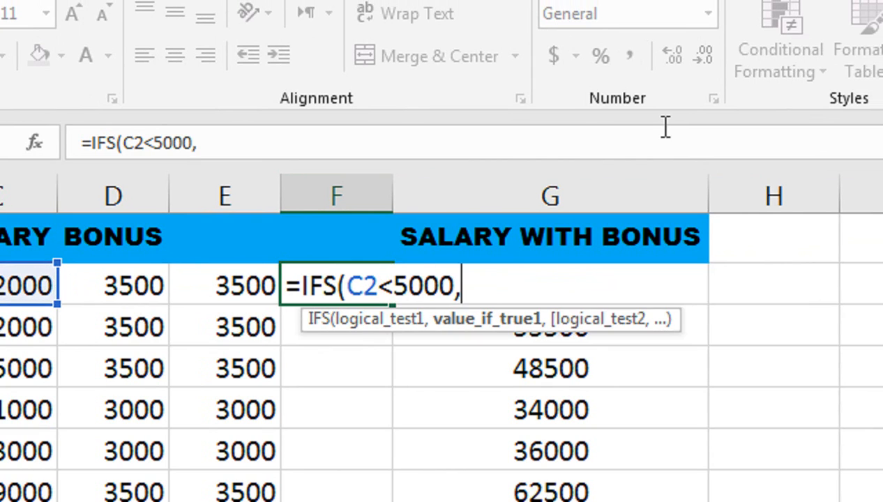
text(,)
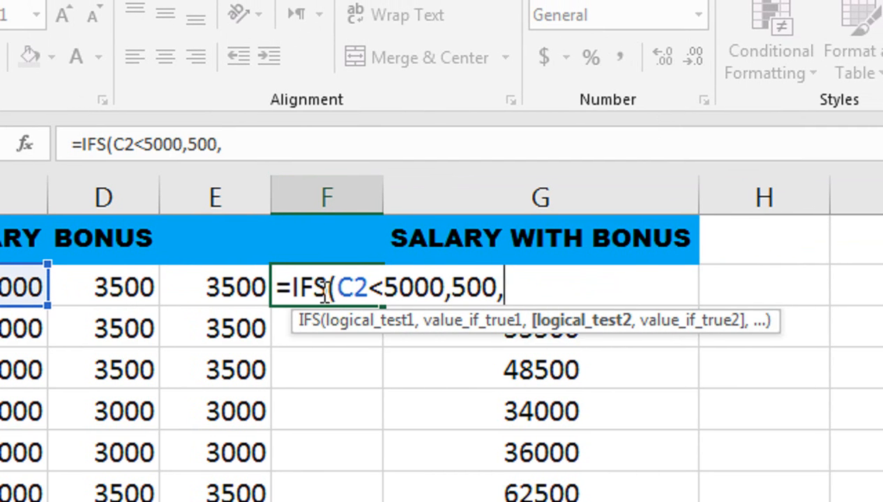
Step: Add a second condition to the IFS formula in F2, C2<10000, returning 1000
click(34, 286)
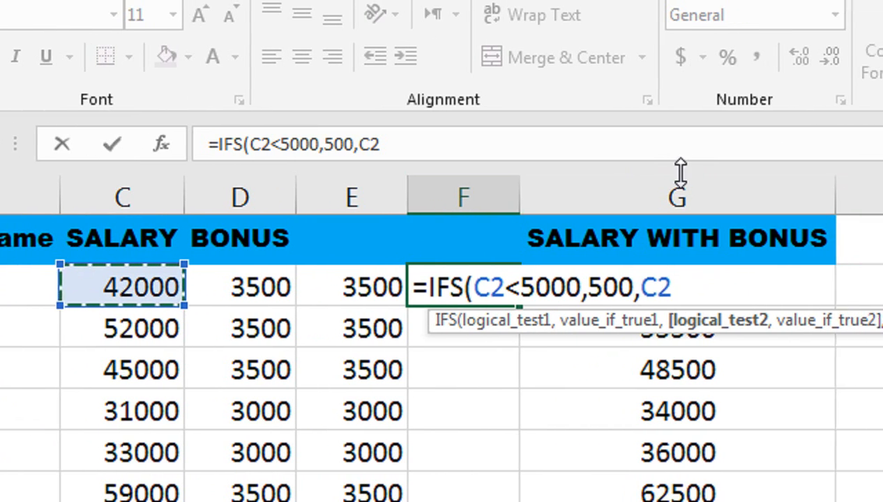
text(<10000,)
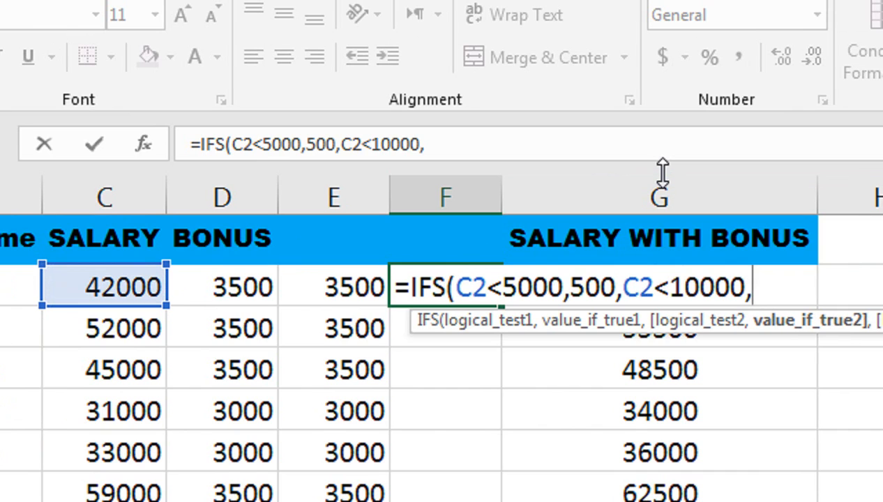
text(1000,)
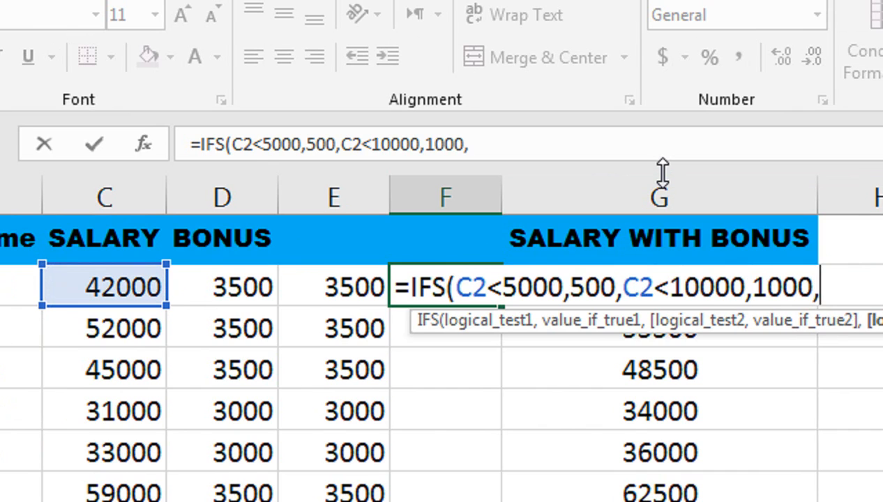
Step: Add a third condition to the IFS formula in F2, C2<15000, returning 1500
click(132, 287)
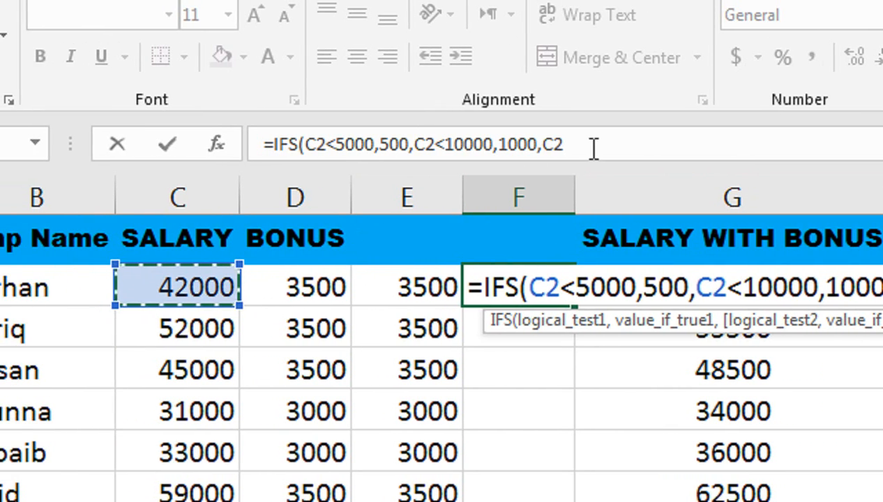
text(<)
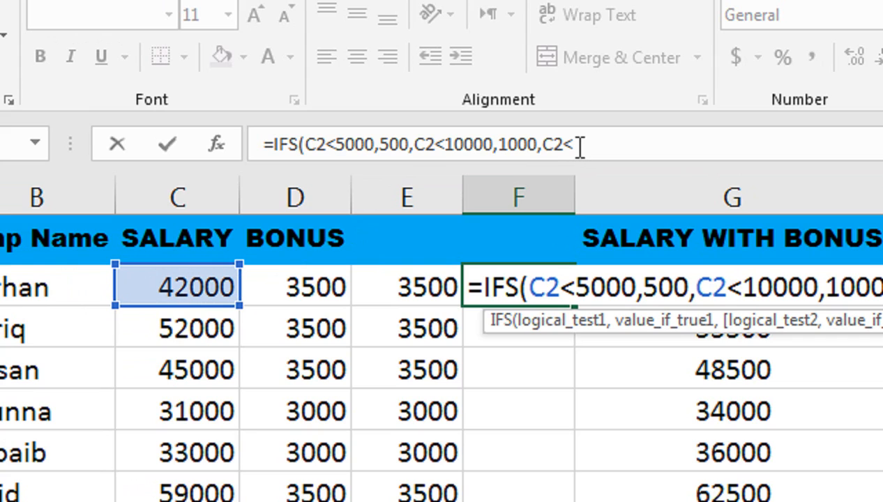
text(15000,1500,)
Step: Add a fourth condition to the IFS formula in F2, C2<20000, returning 2000
click(222, 289)
text(<20000)
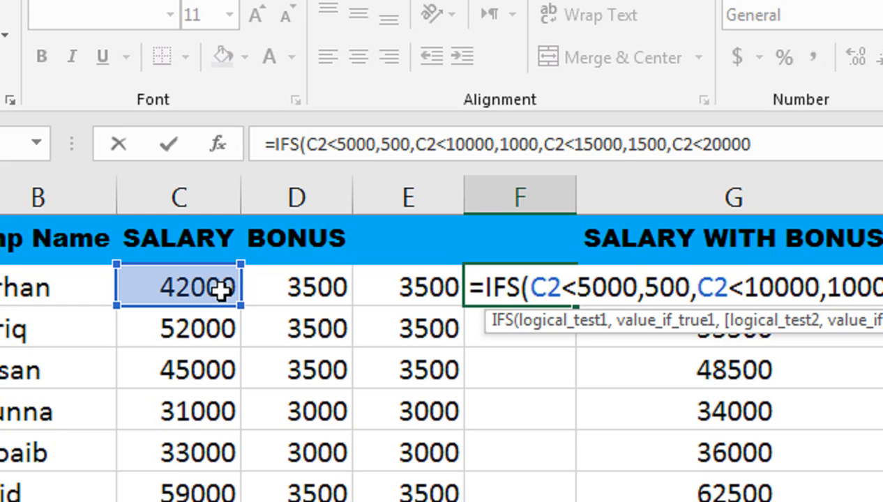
text(2000,)
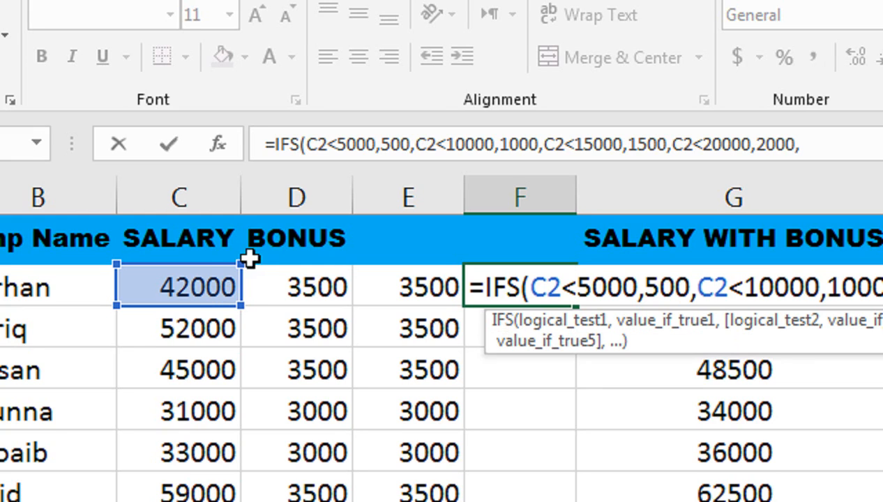
Step: Add a fifth condition to the IFS formula in F2, C2<25000, returning 2500
click(220, 282)
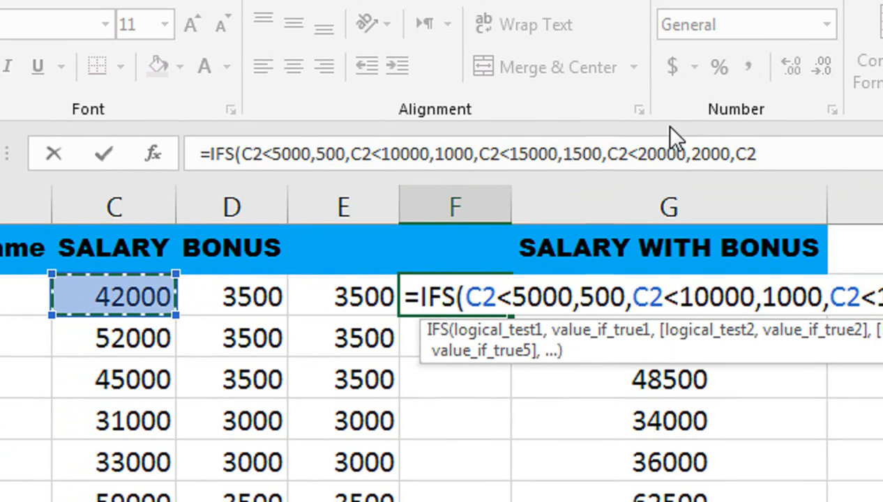
text(<2)
text(5000m2)
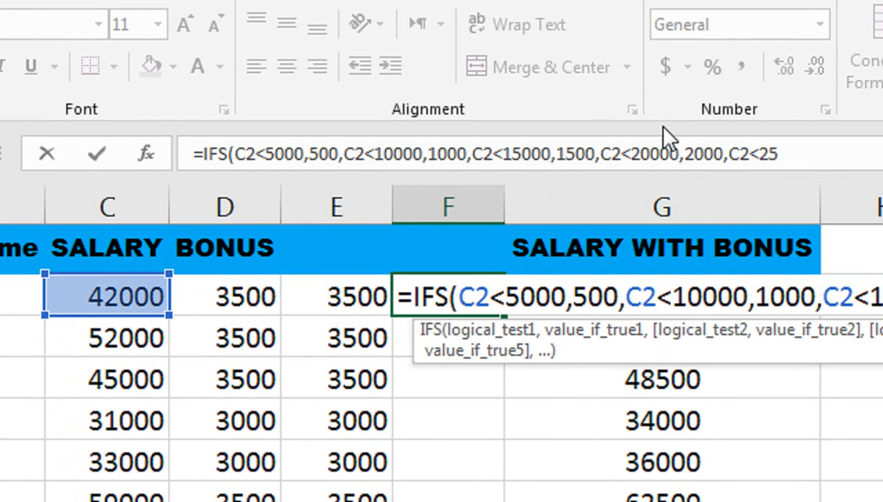
key(BackSpace)
key(BackSpace)
text(,C2<15)
text(000,2500)
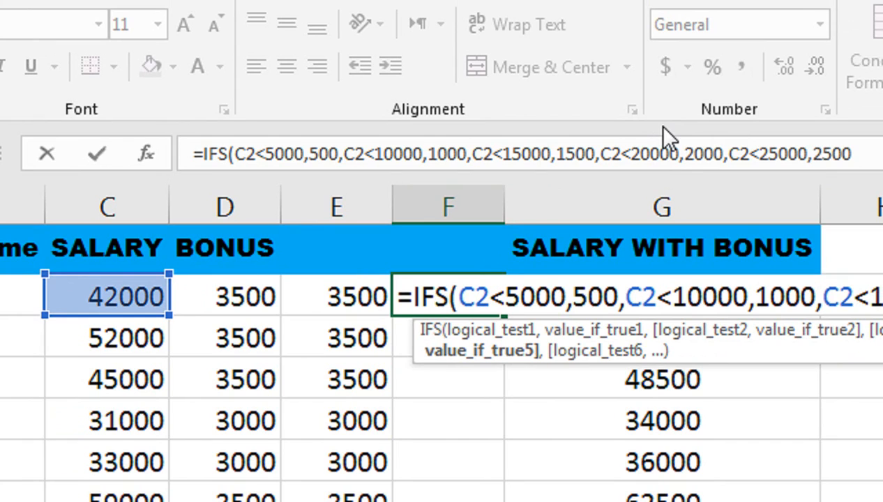
text(,)
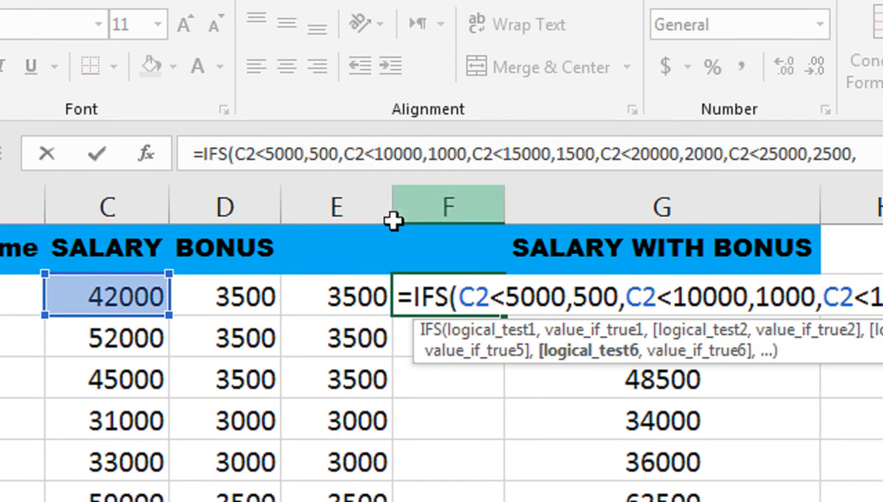
Step: Add a sixth condition to the IFS formula in F2, C2<30000, returning 3000
click(148, 293)
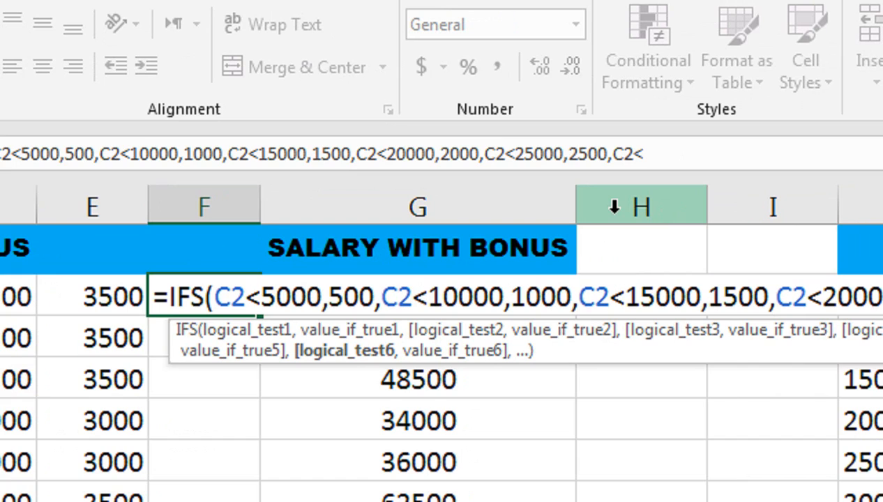
text(<30000)
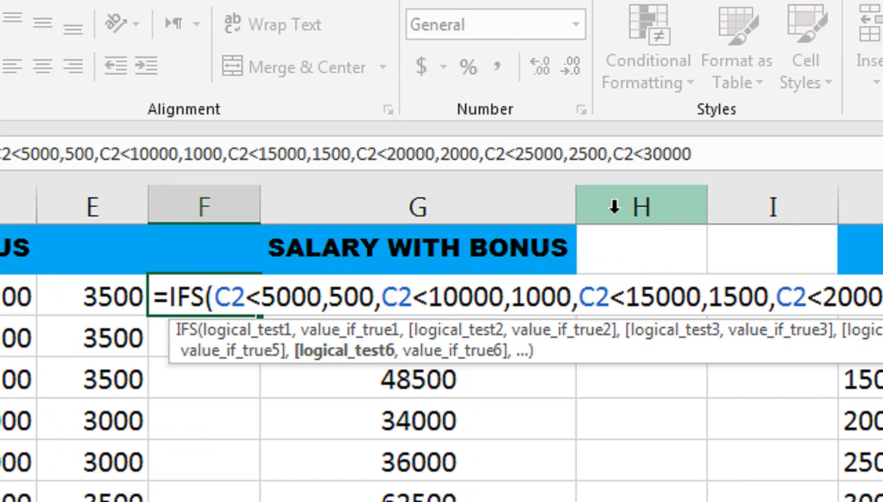
text(m)
key(BackSpace)
text(,)
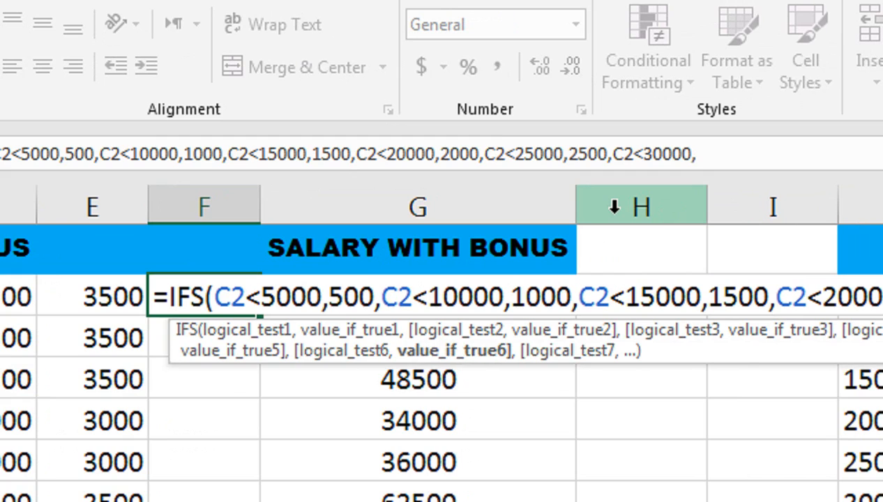
text(3000,)
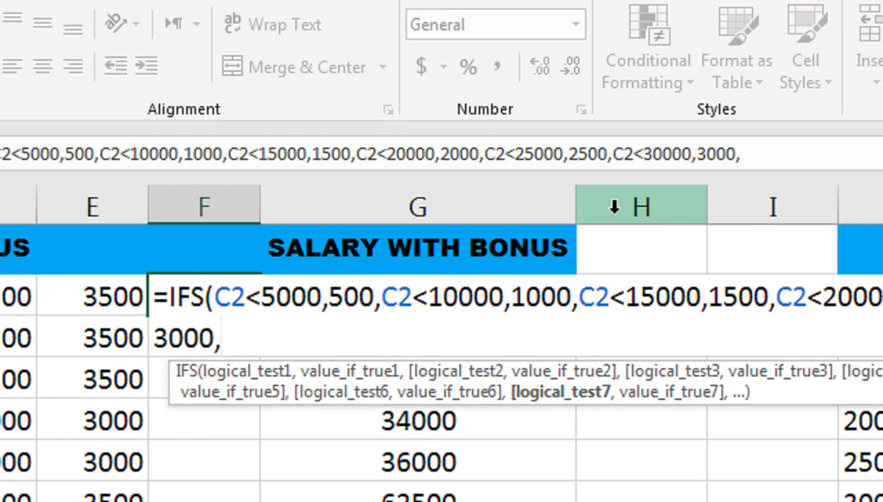
Step: Add a seventh condition to the IFS formula in F2, C2<35000, with 35000 as its result
click(129, 297)
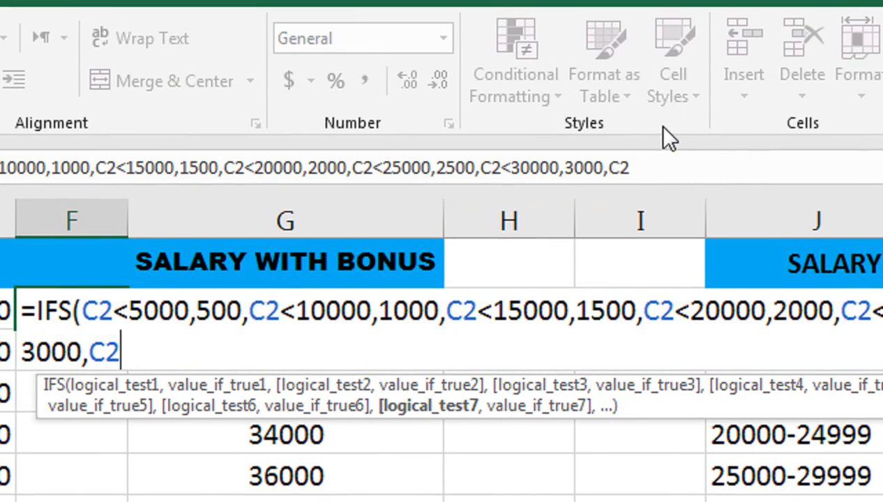
text(<)
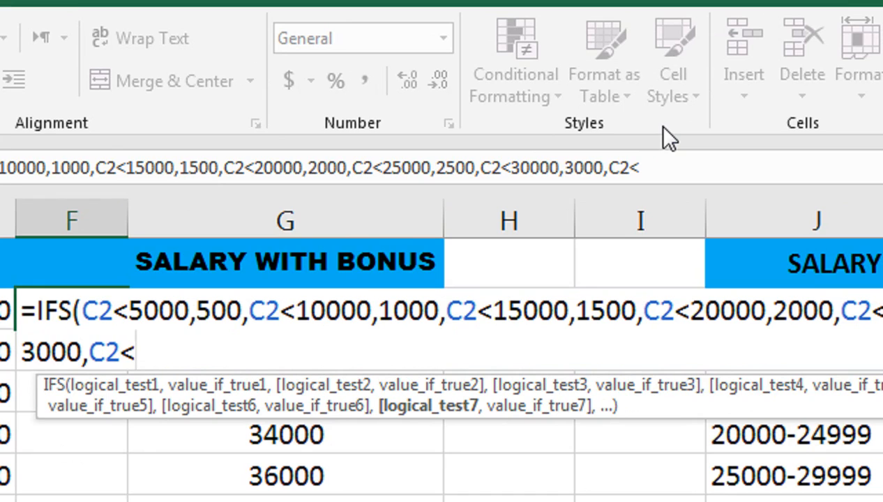
text(35)
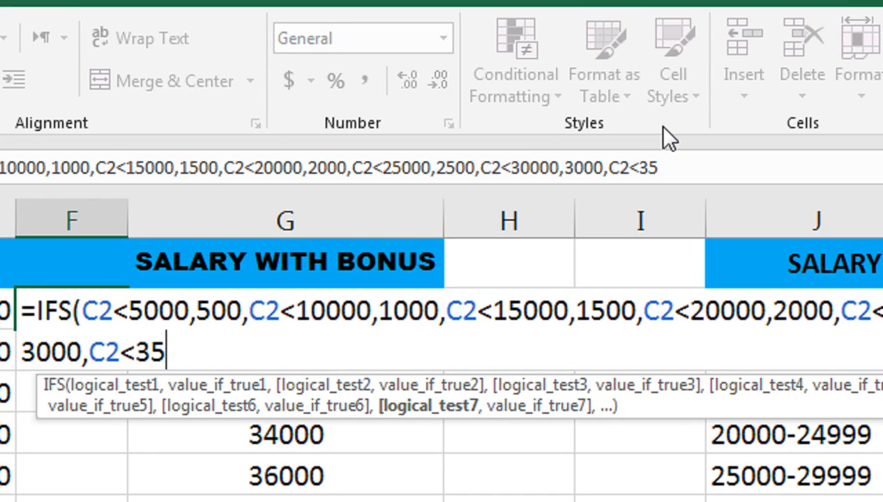
text(000,)
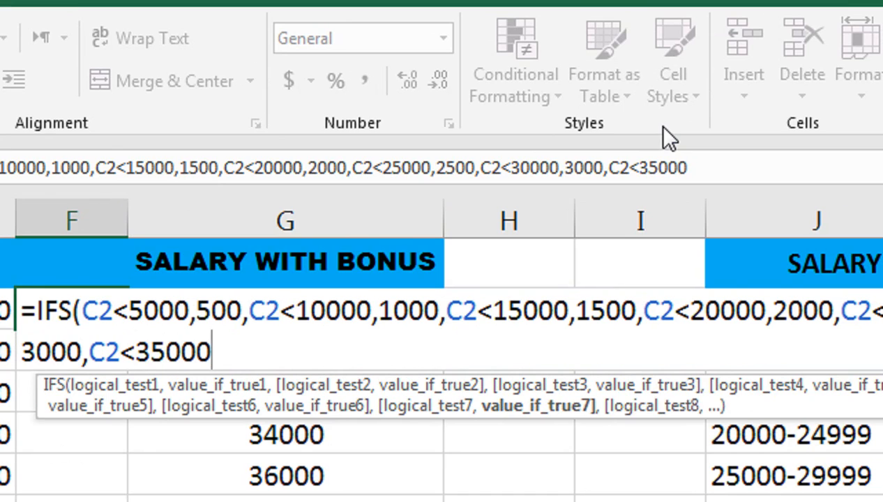
text(355)
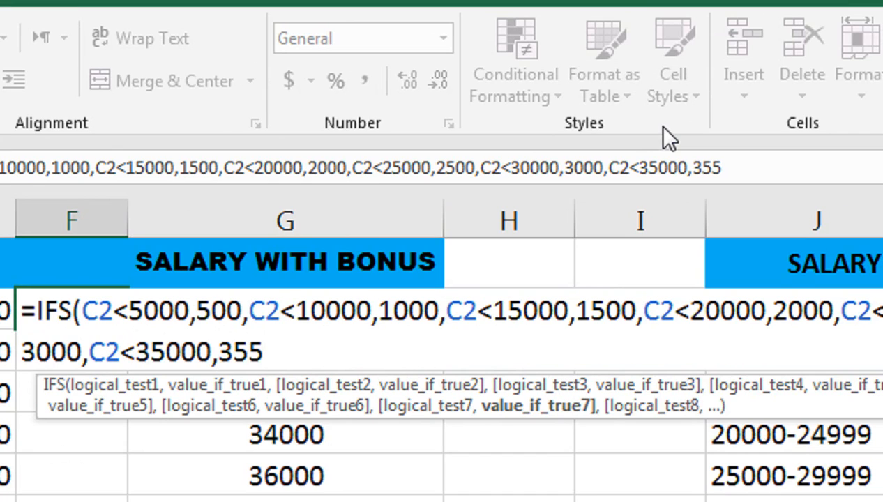
text(00)
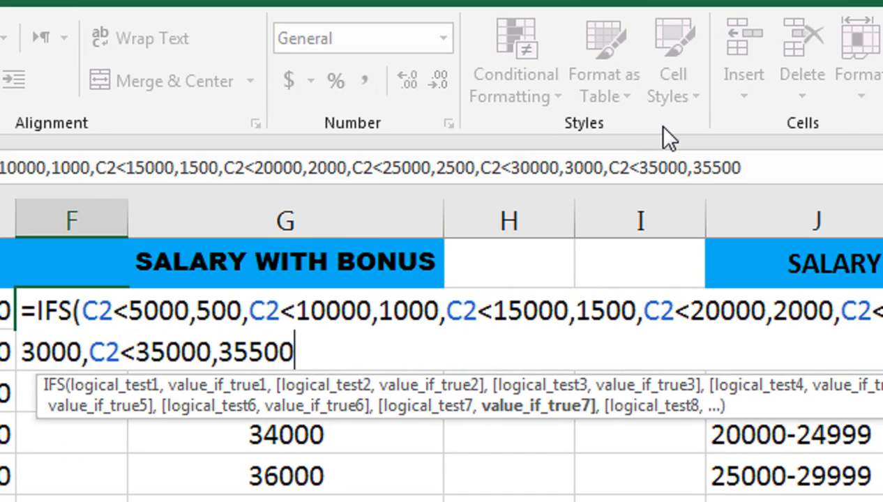
key(BackSpace)
key(BackSpace)
key(BackSpace)
text(000)
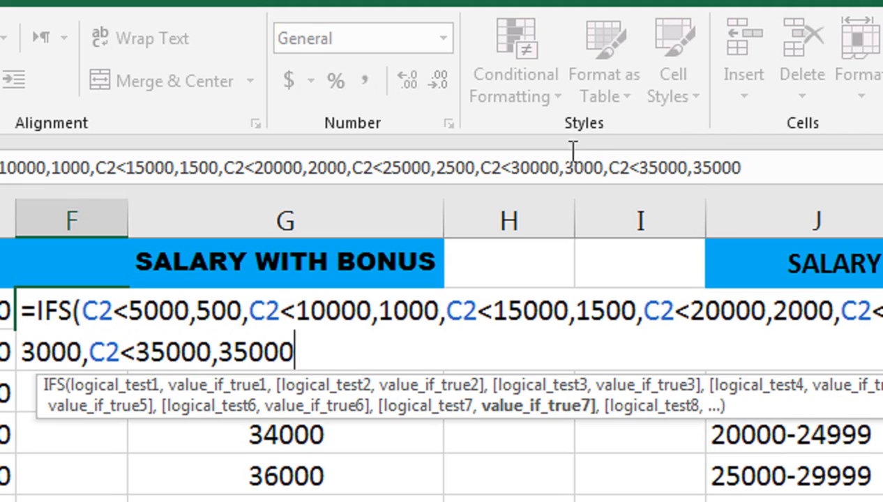
Step: Change the sixth condition of the IFS formula, the one returning 3000, to C2<35000
click(522, 168)
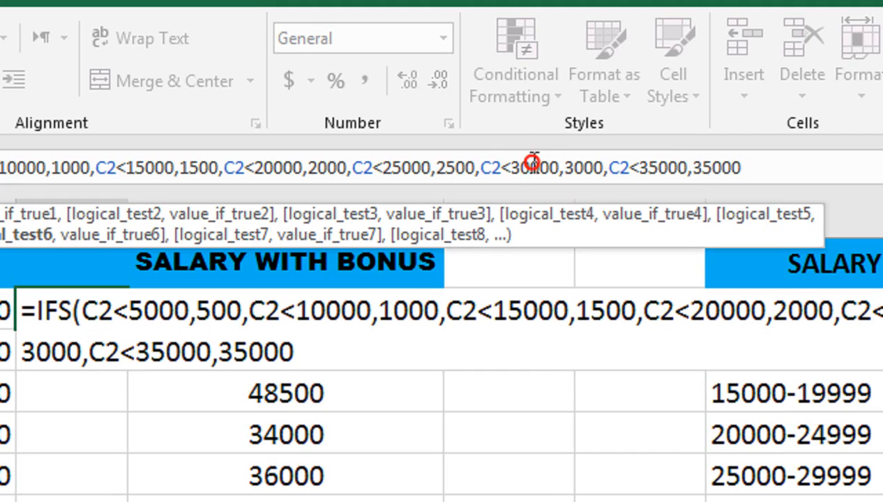
key(Delete)
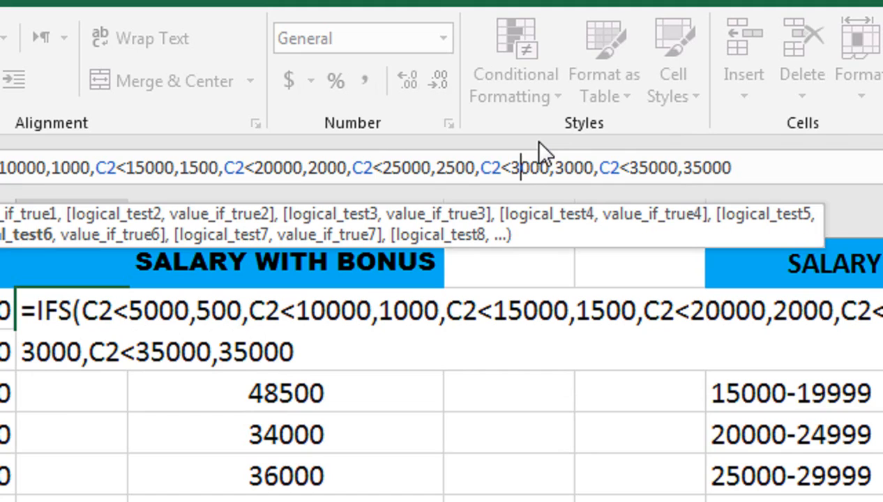
text(5)
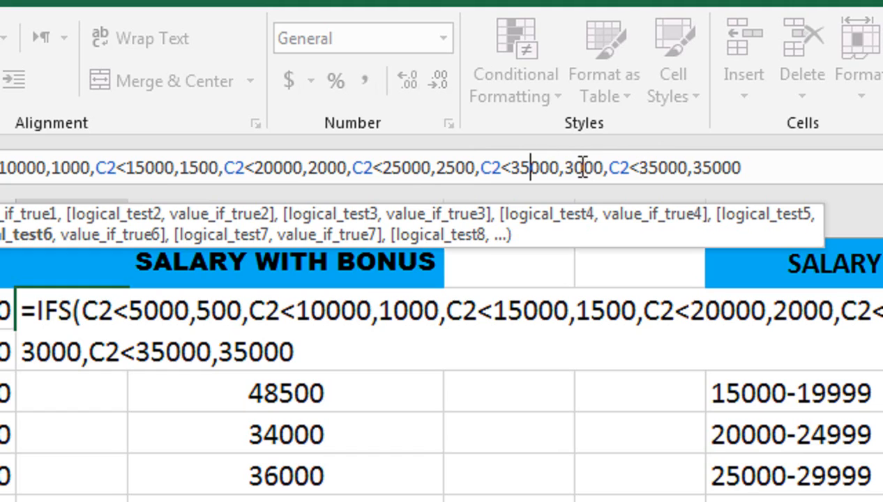
Step: Change the last condition of the IFS formula to C2>35000 and its result to 3500
click(642, 168)
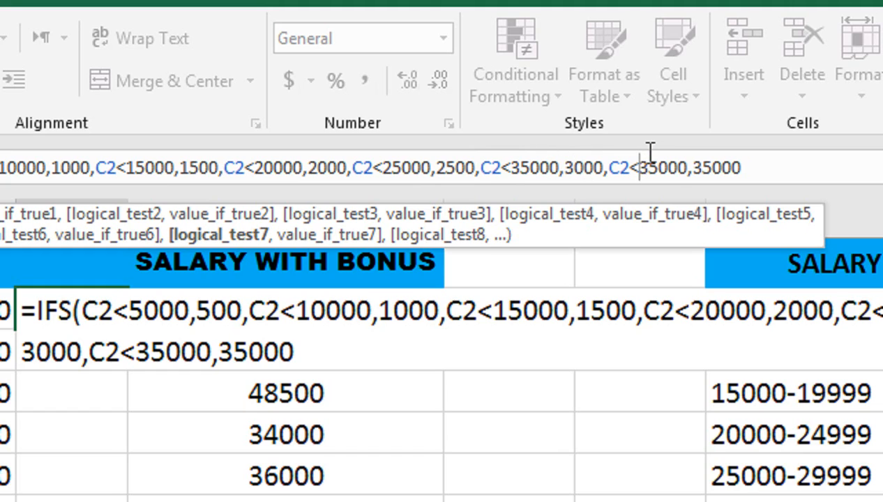
key(BackSpace)
text(>)
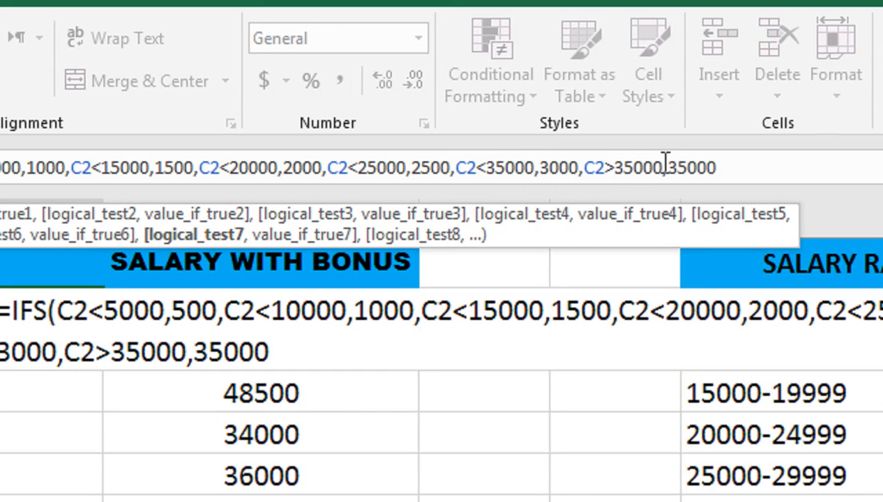
click(724, 166)
key(BackSpace)
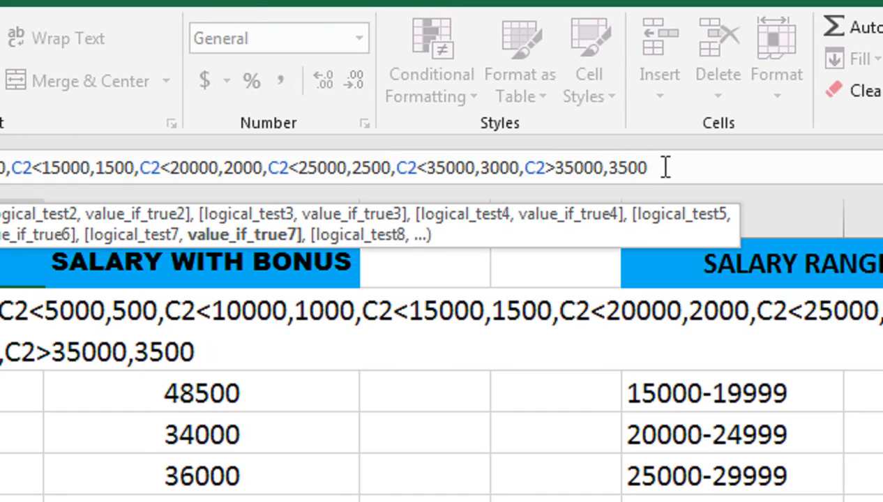
Step: Close and enter the IFS formula in F2, and fill it down column F for all employees
text())
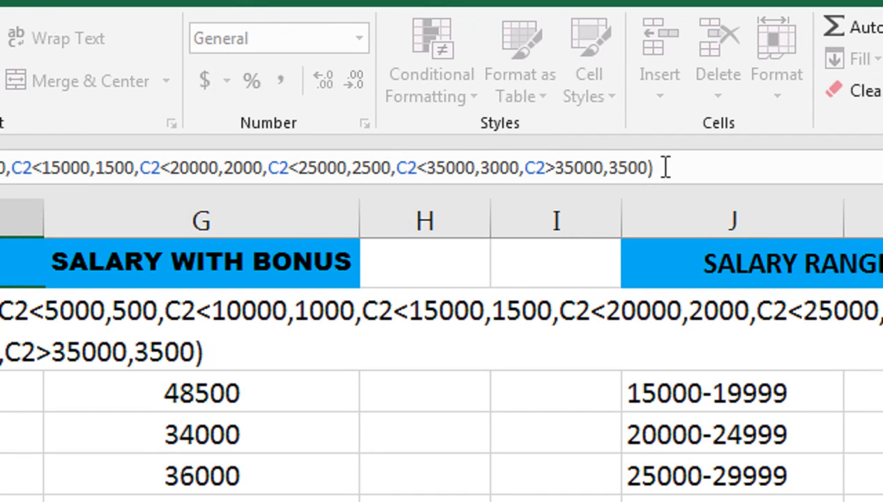
key(Return)
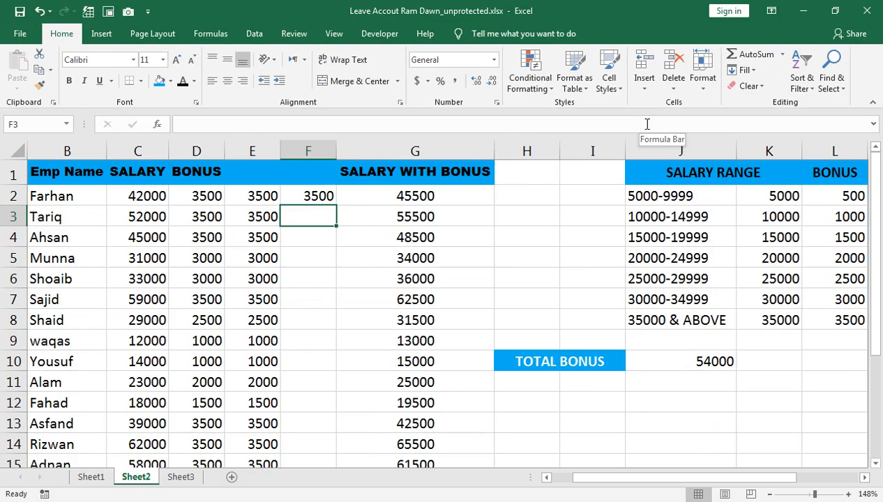
click(293, 196)
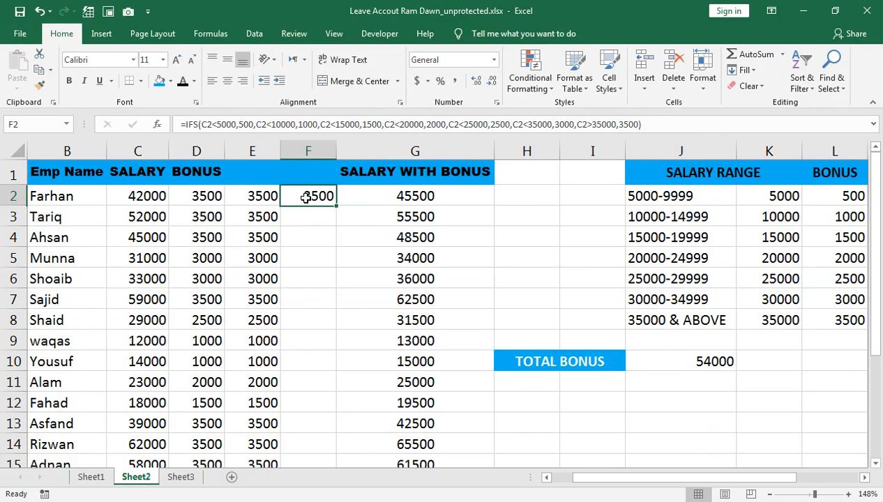
double_click(337, 206)
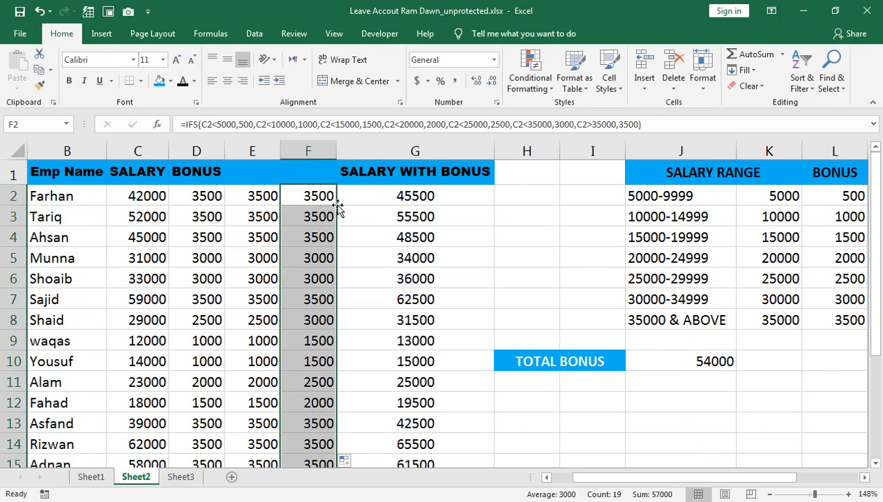
Step: Edit the IFS formula in F2 so that its first condition, returning 500, is C2<10000
click(326, 198)
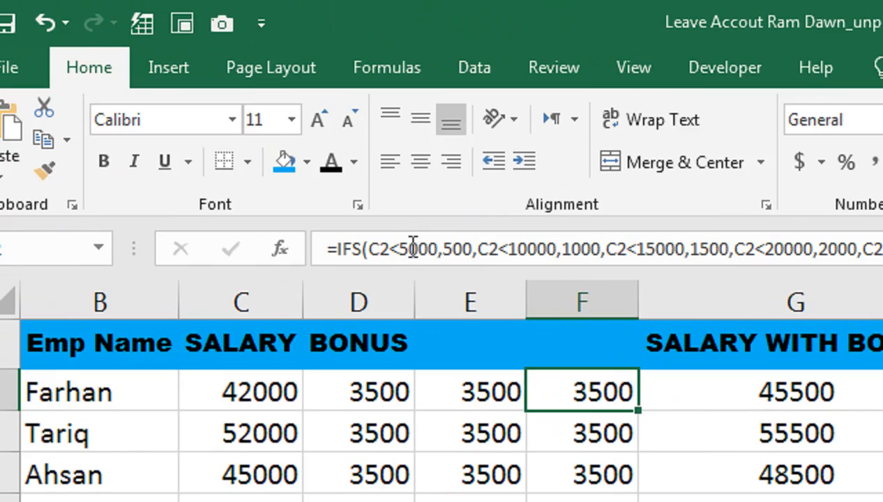
click(411, 248)
key(BackSpace)
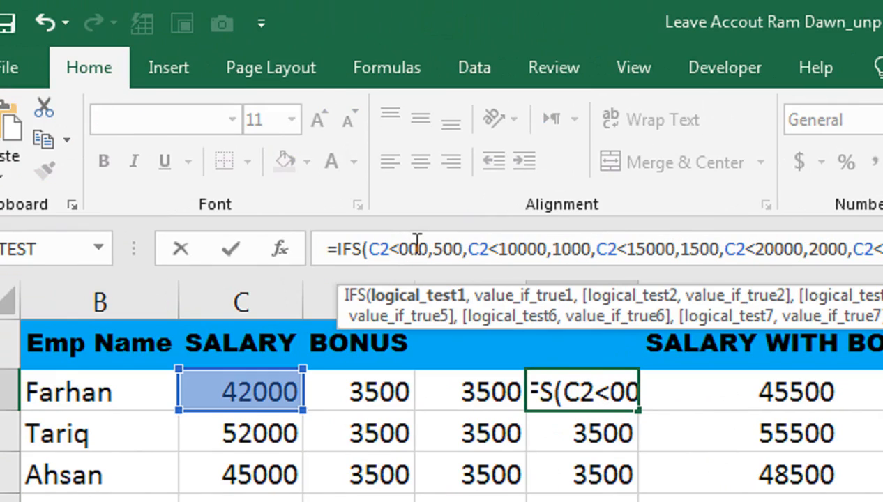
text(10)
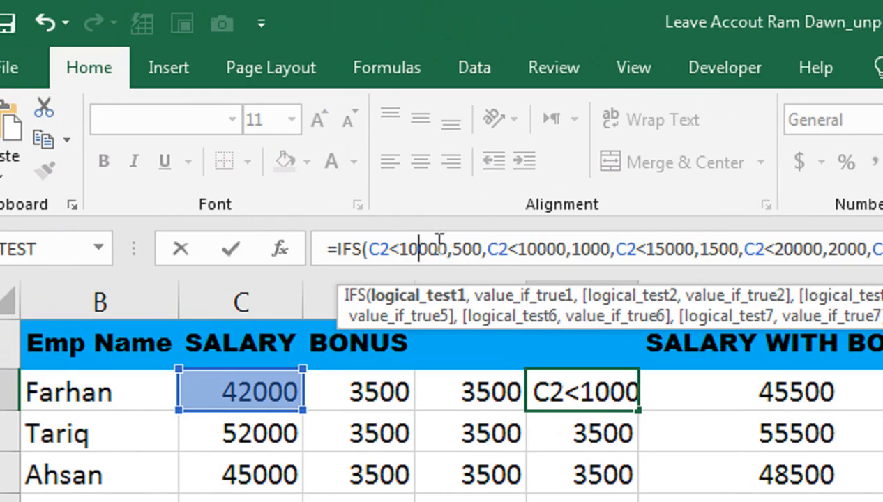
Step: Change the second condition of the IFS formula in F2, returning 1000, to C2<15000
click(529, 248)
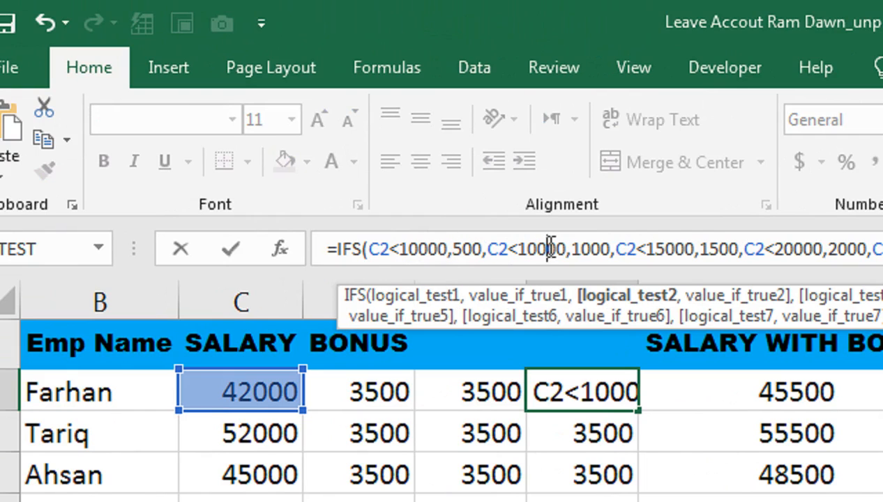
key(Delete)
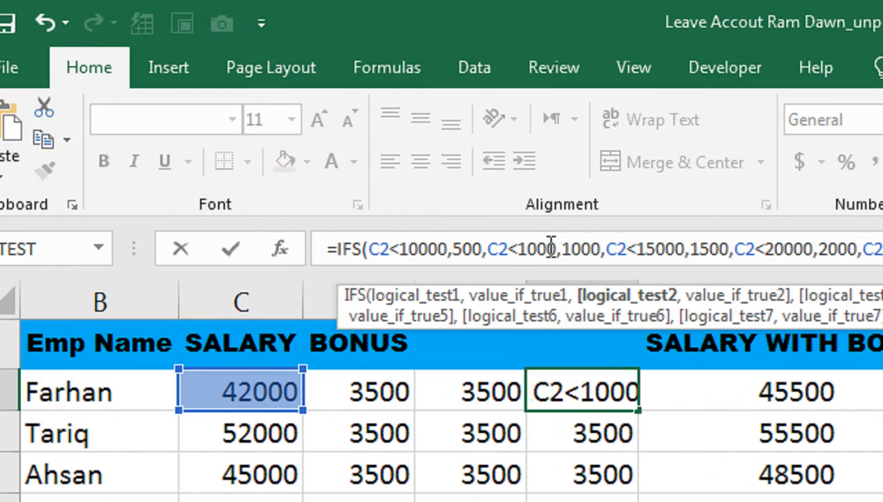
text(5)
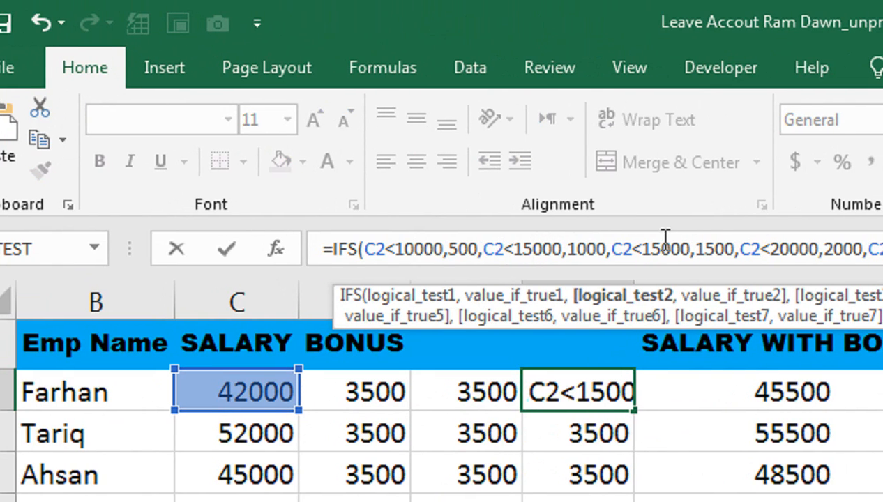
Step: Change the third condition of the IFS formula in F2 to C2<25000 and the fourth condition to C2<30000
click(659, 240)
key(BackSpace)
key(BackSpace)
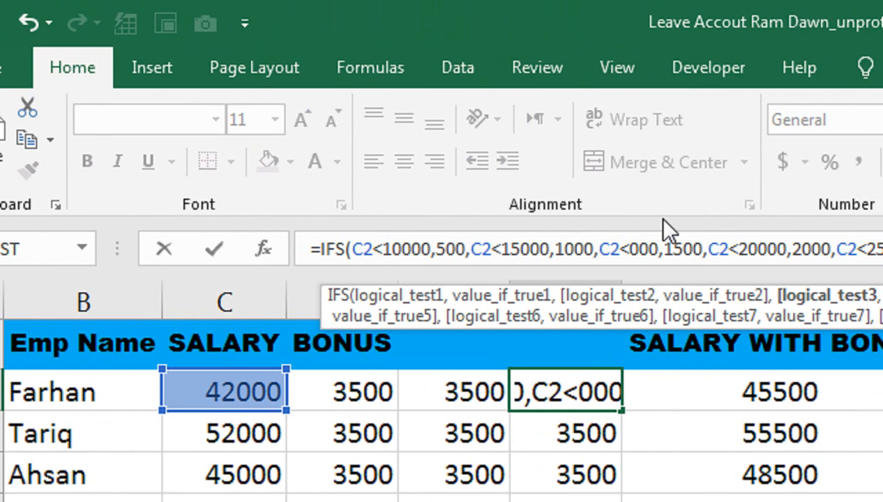
text(25)
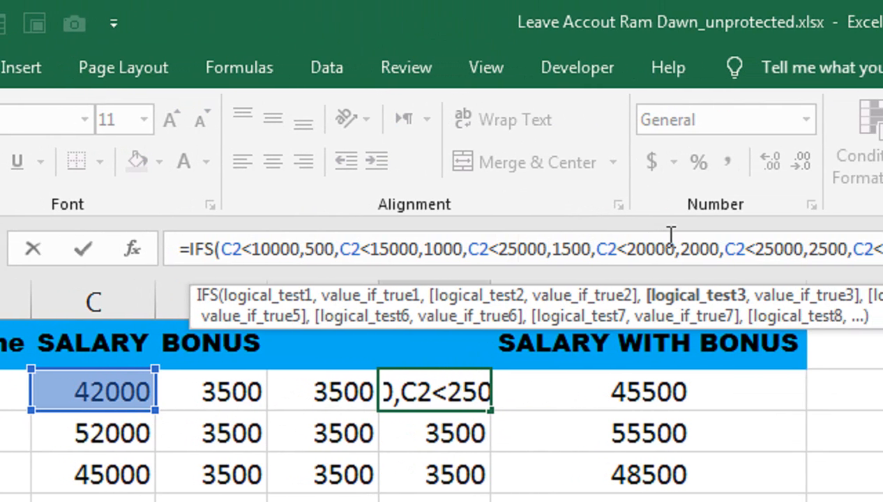
click(631, 245)
key(BackSpace)
text(3)
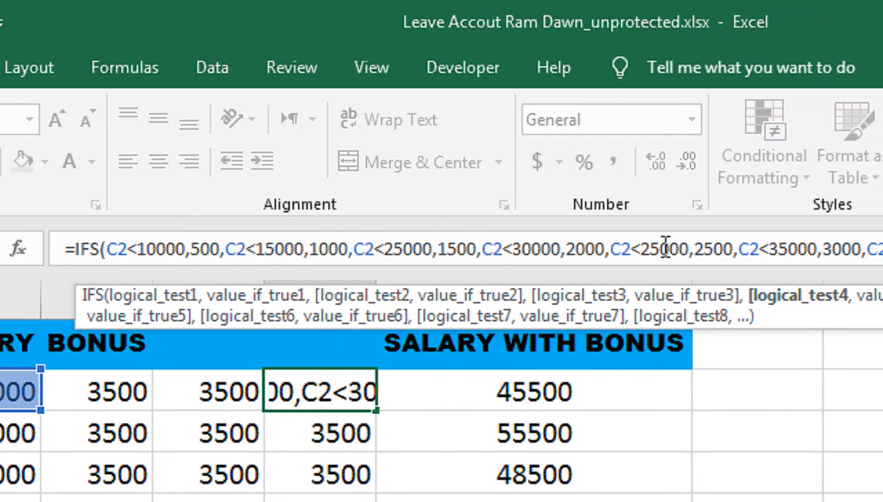
Step: Correct the third condition of the IFS formula in F2 to C2<20000 and the fourth condition to C2<25000
click(404, 249)
text(0)
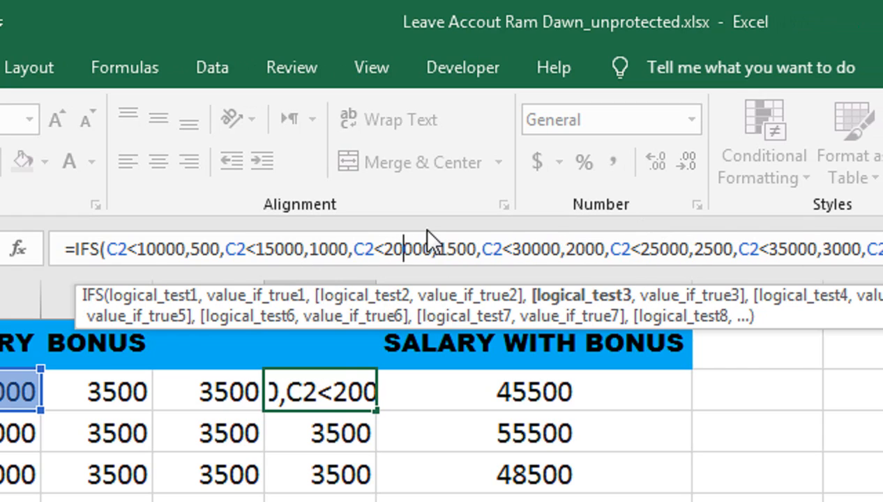
click(532, 249)
key(BackSpace)
key(BackSpace)
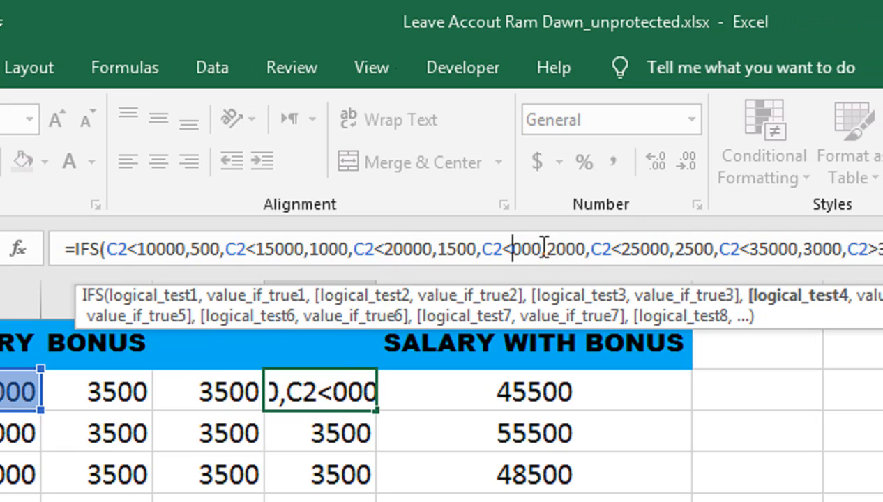
text(25)
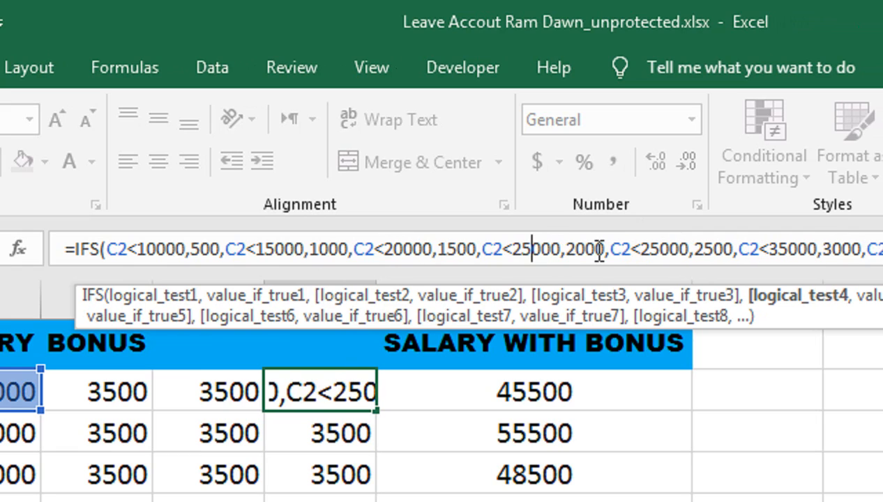
Step: Set the fifth condition of the IFS formula to C2<30000 and the last to C2>=35000, and enter the formula
click(662, 249)
key(BackSpace)
key(BackSpace)
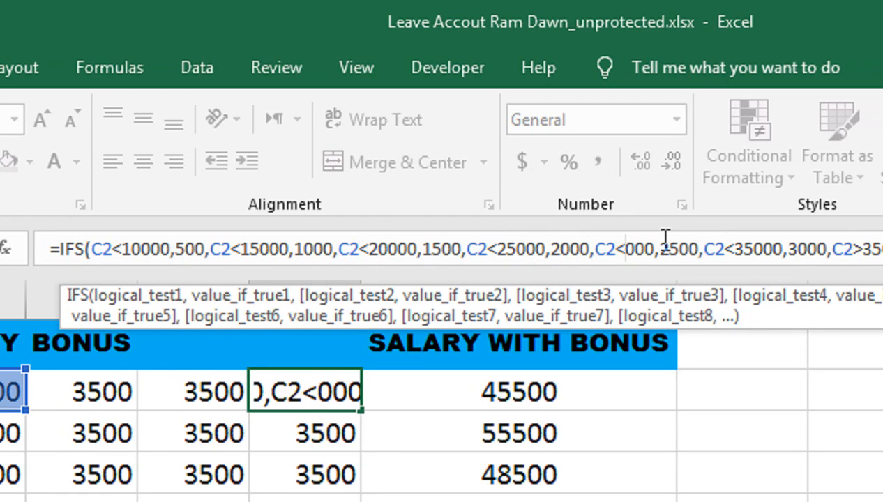
text(30)
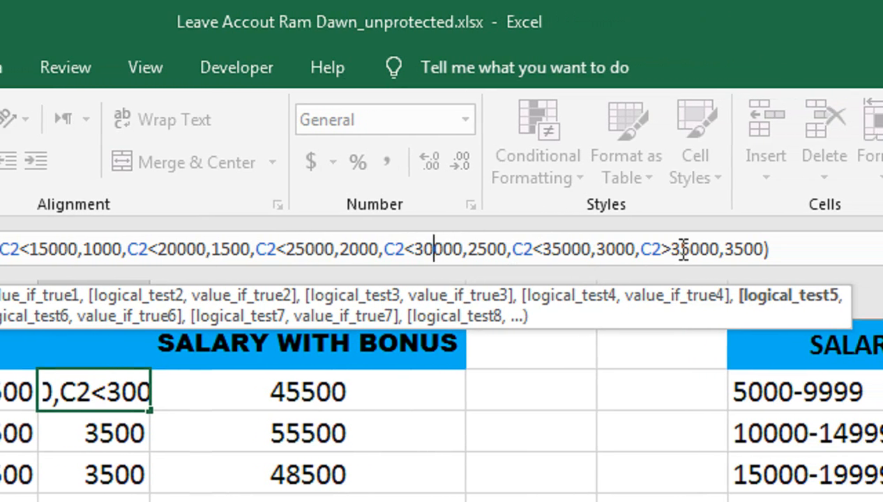
click(676, 250)
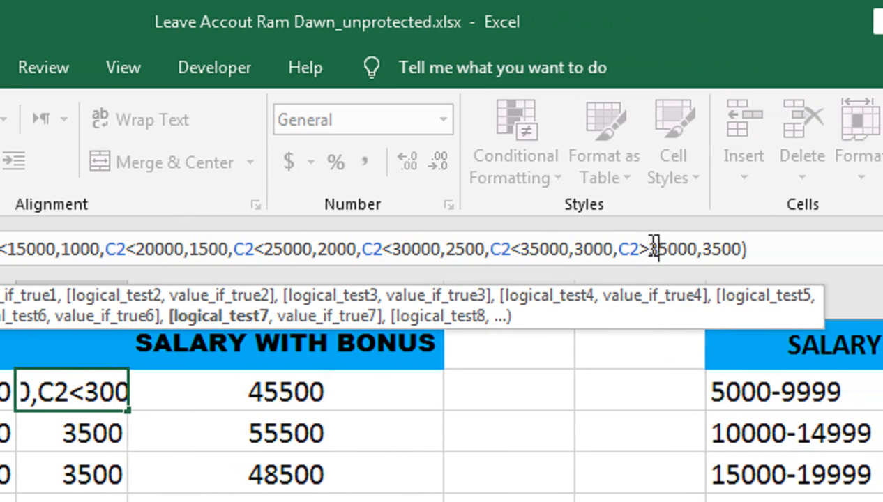
text(=)
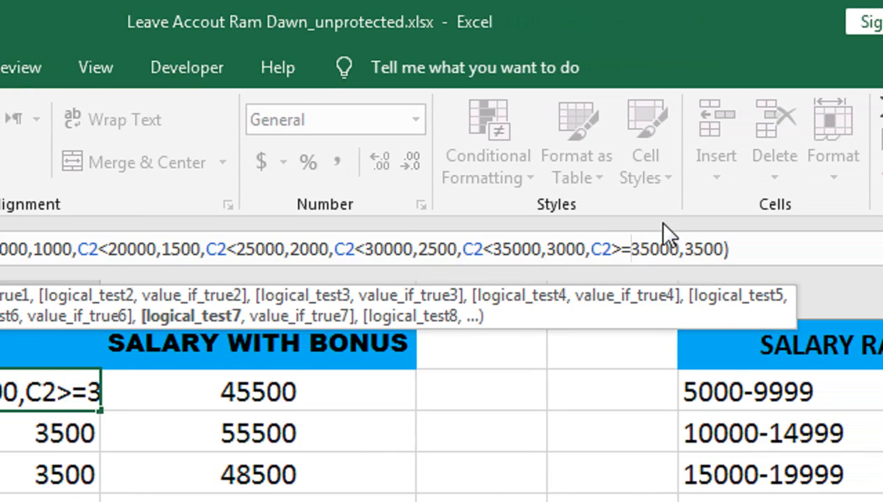
key(Return)
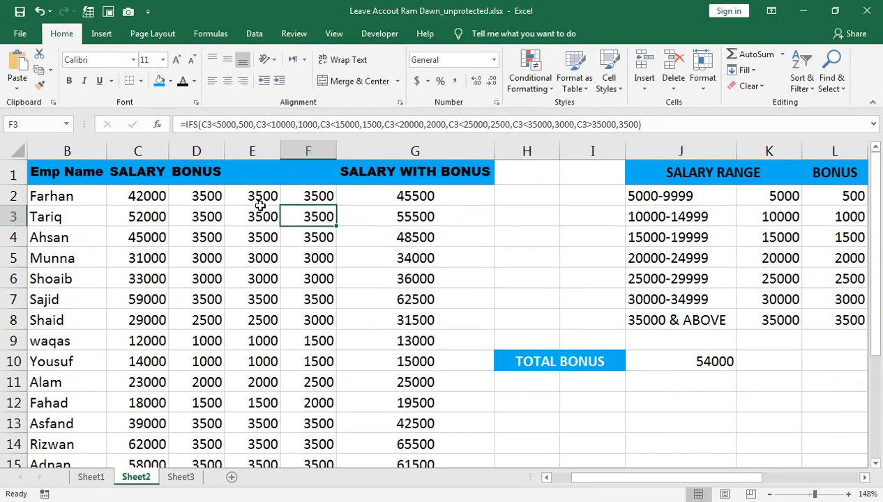
Step: Fill the corrected IFS formula from F2 down column F for all employees
click(287, 200)
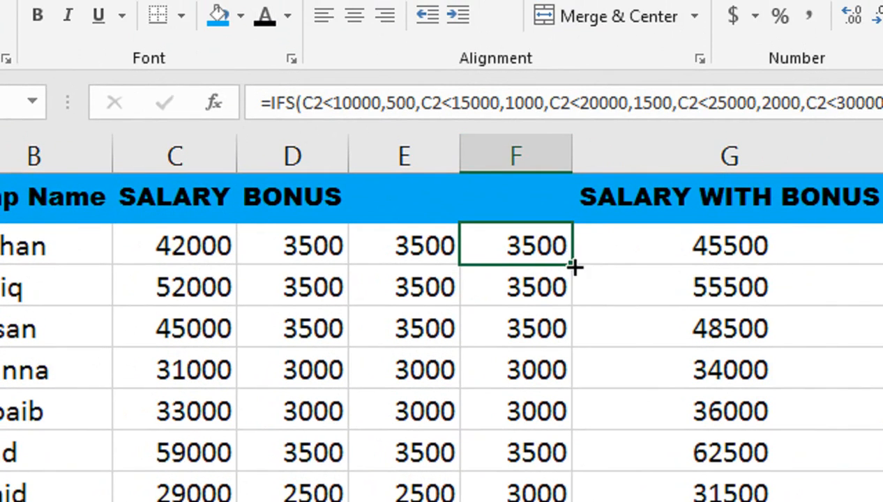
double_click(571, 265)
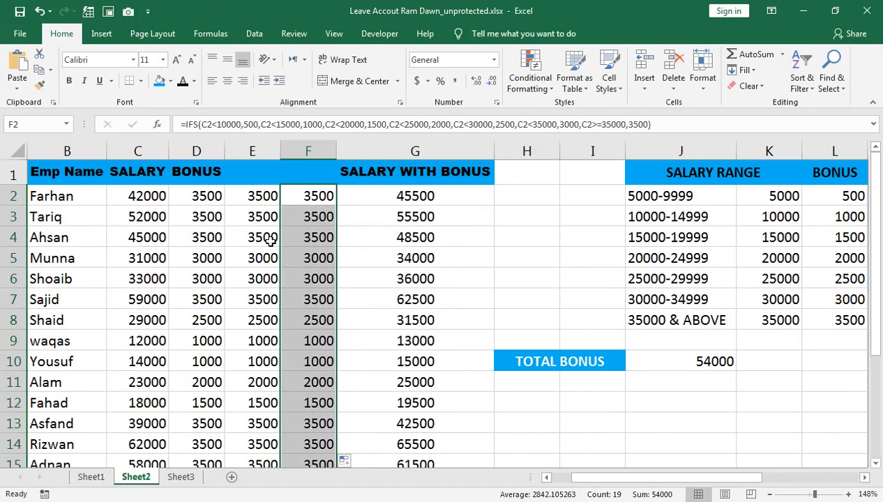
click(436, 49)
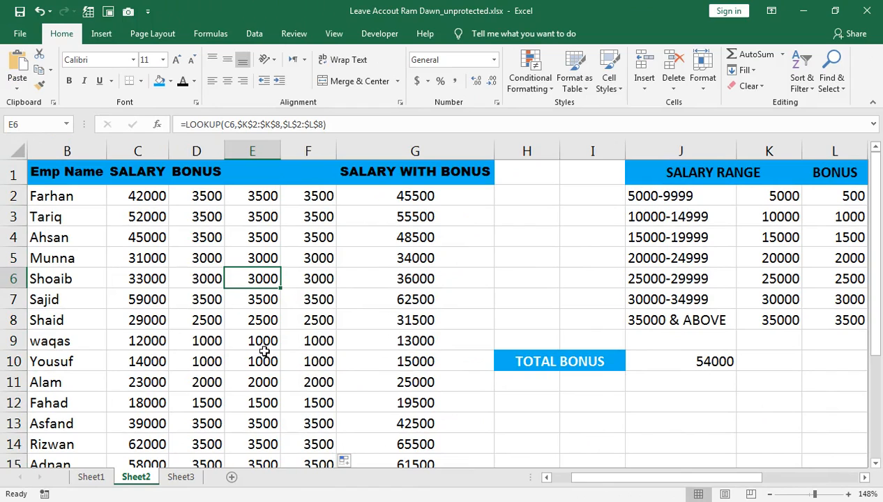